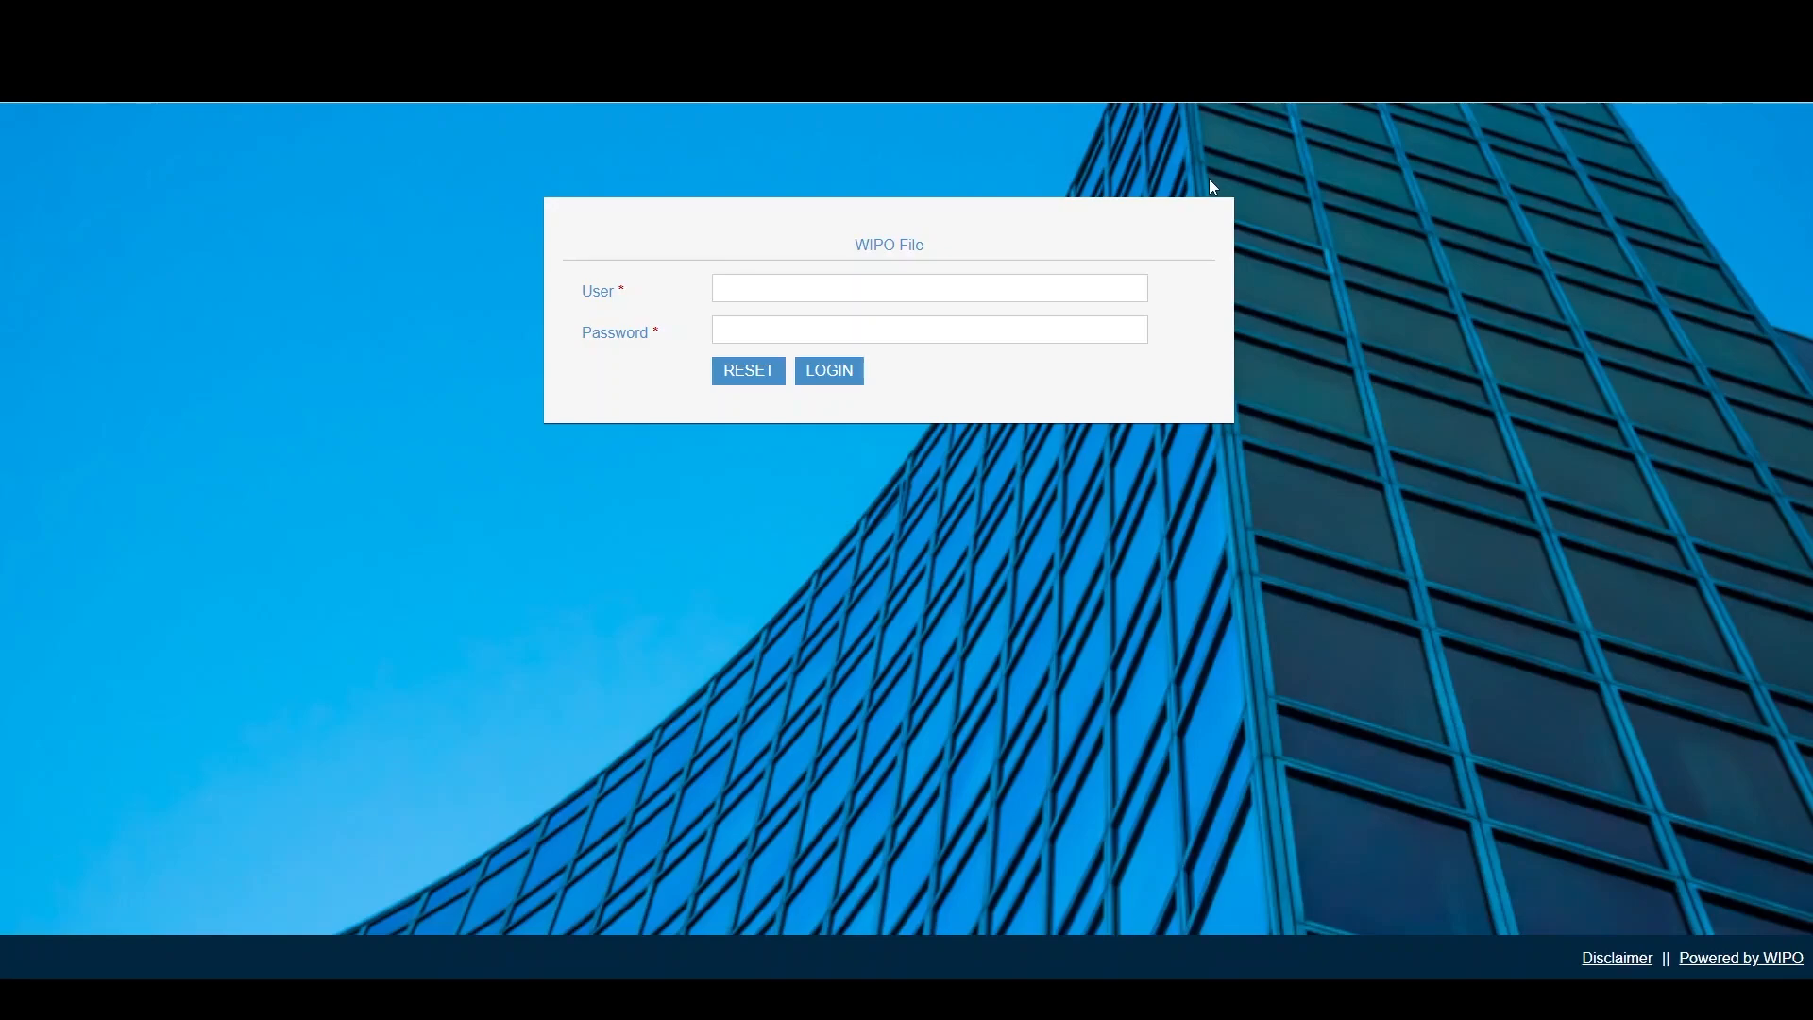
- Log in to WIPO File with the account's user name and password
{"action": "left_click", "coordinate": [763, 281]}
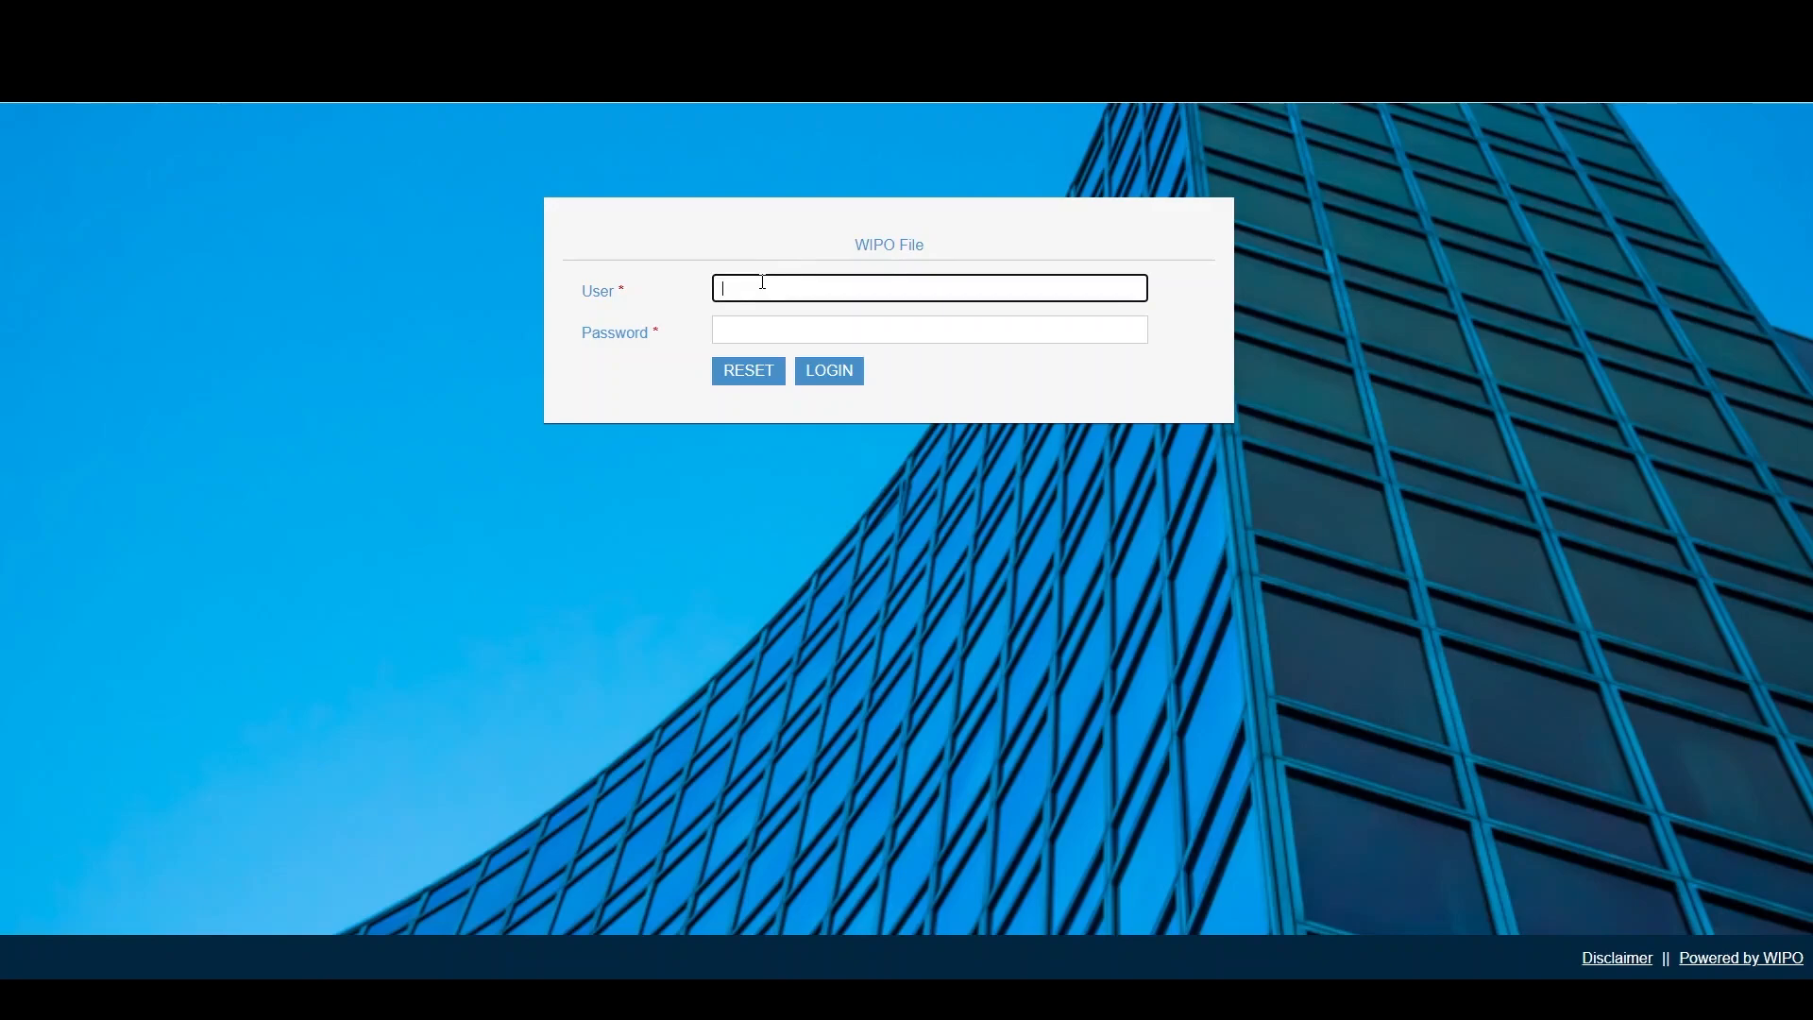
{"action": "type", "text": "test"}
{"action": "key", "text": "Tab"}
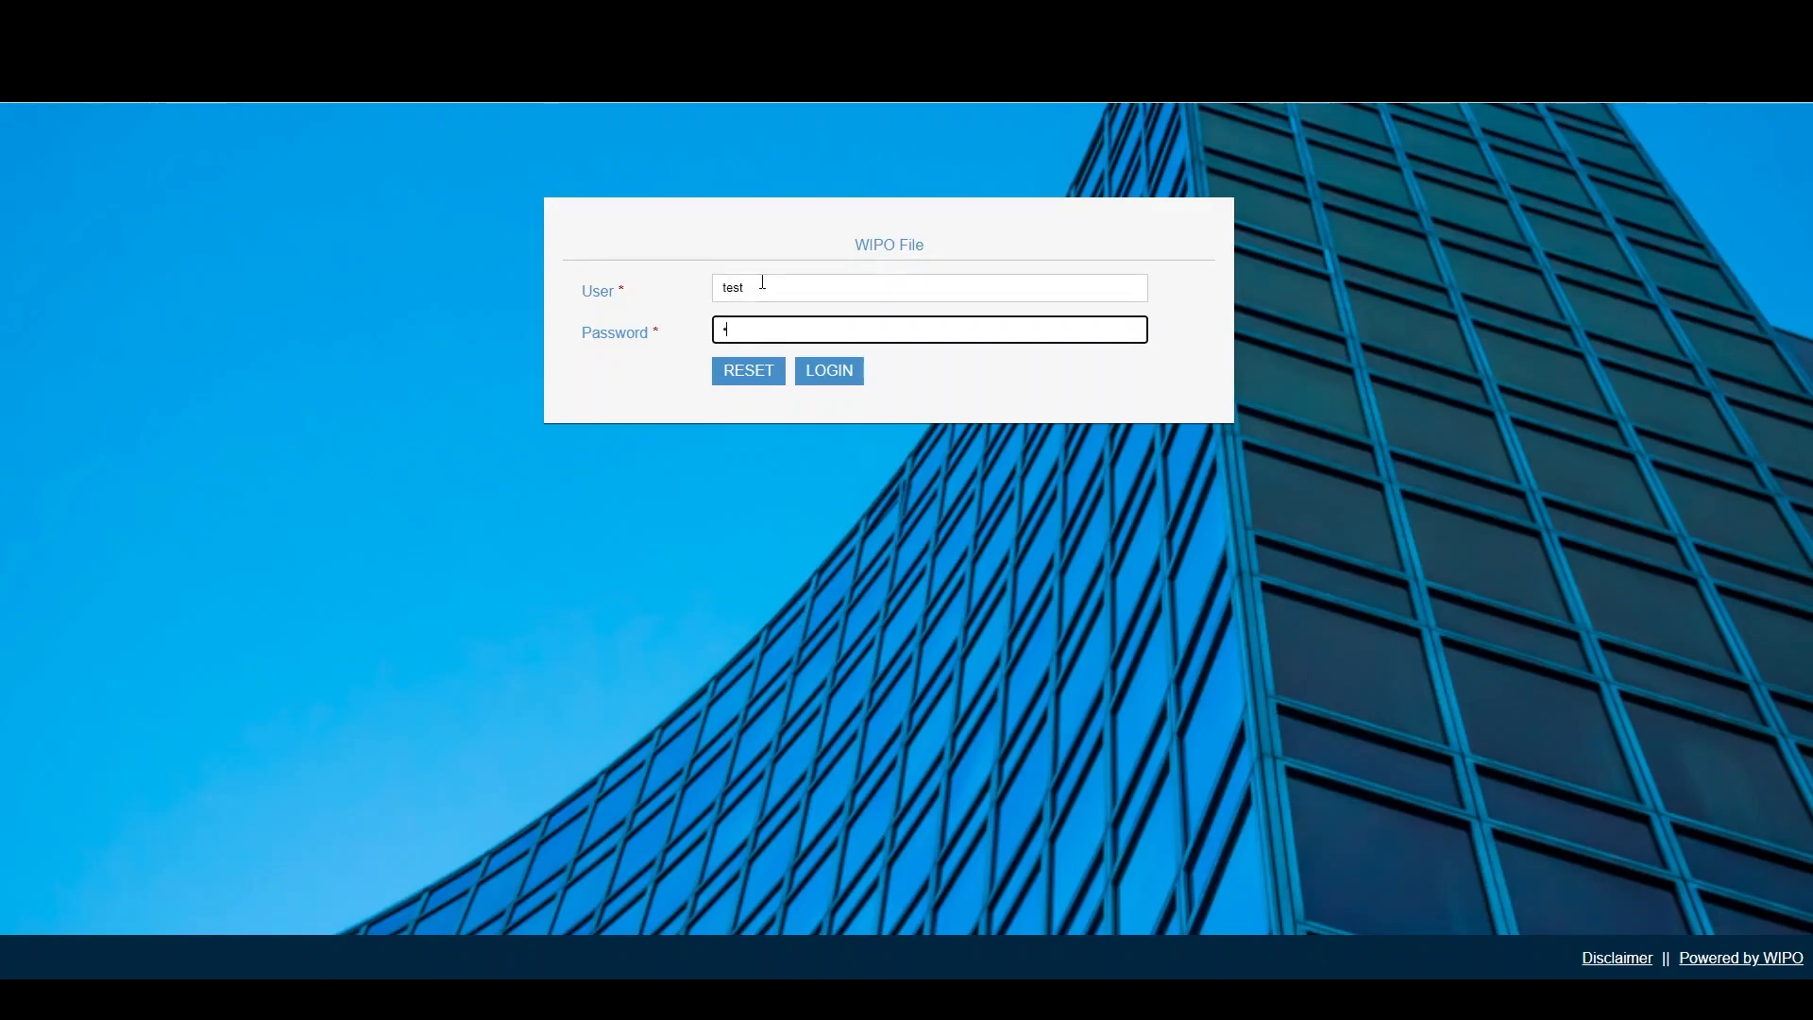
{"action": "type", "text": "testte"}
{"action": "key", "text": "ctrl+v"}
{"action": "key", "text": "Return"}
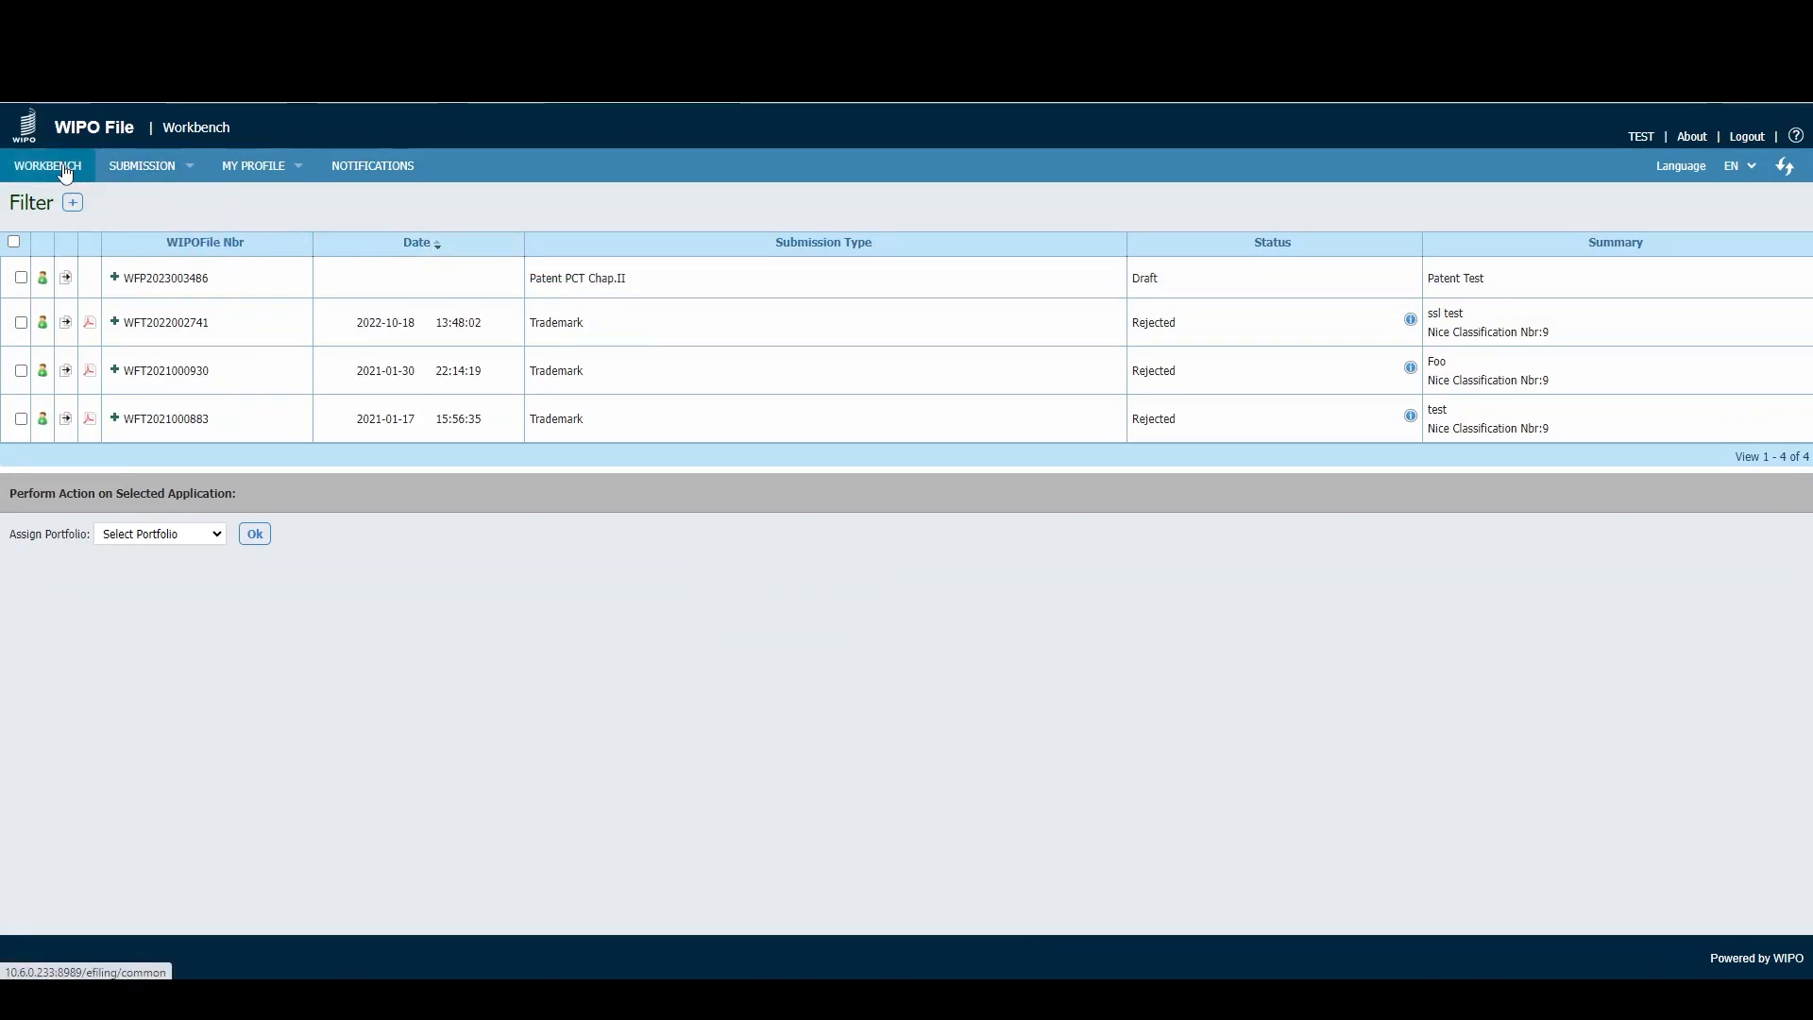
- Start a new Industrial Design application from the Submission menu
{"action": "mouse_move", "coordinate": [138, 172]}
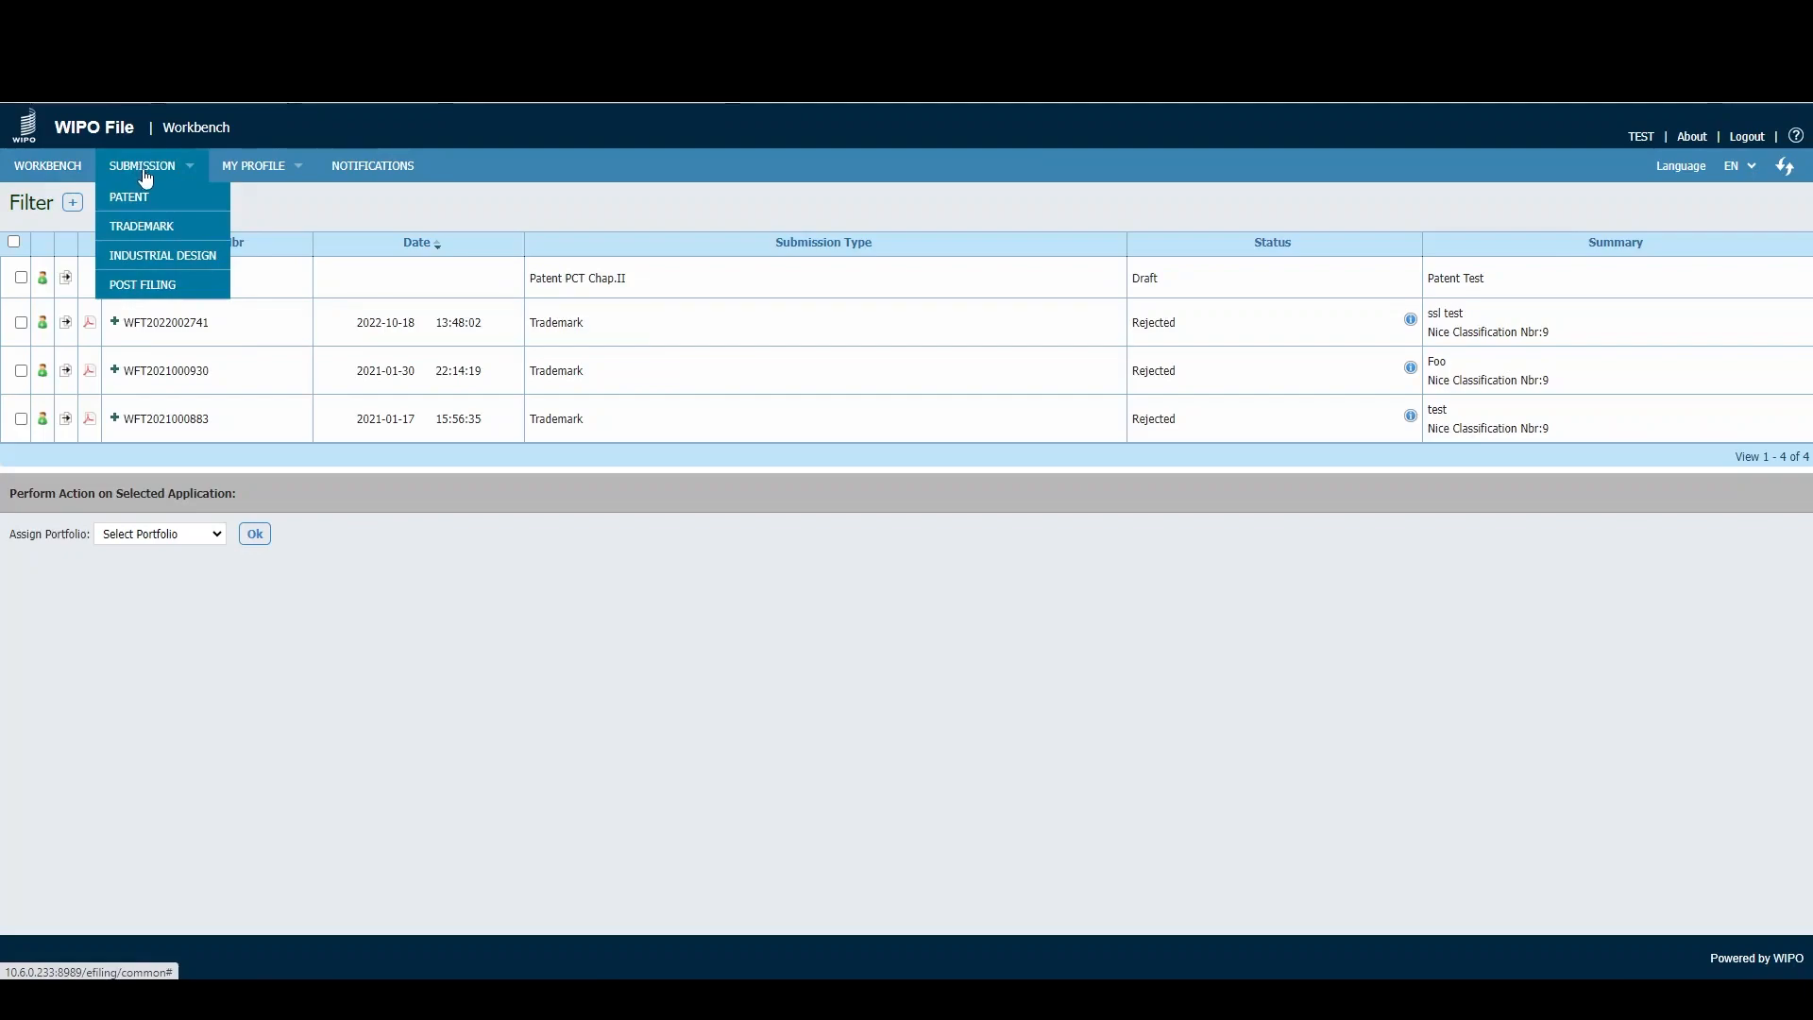
{"action": "left_click", "coordinate": [142, 268]}
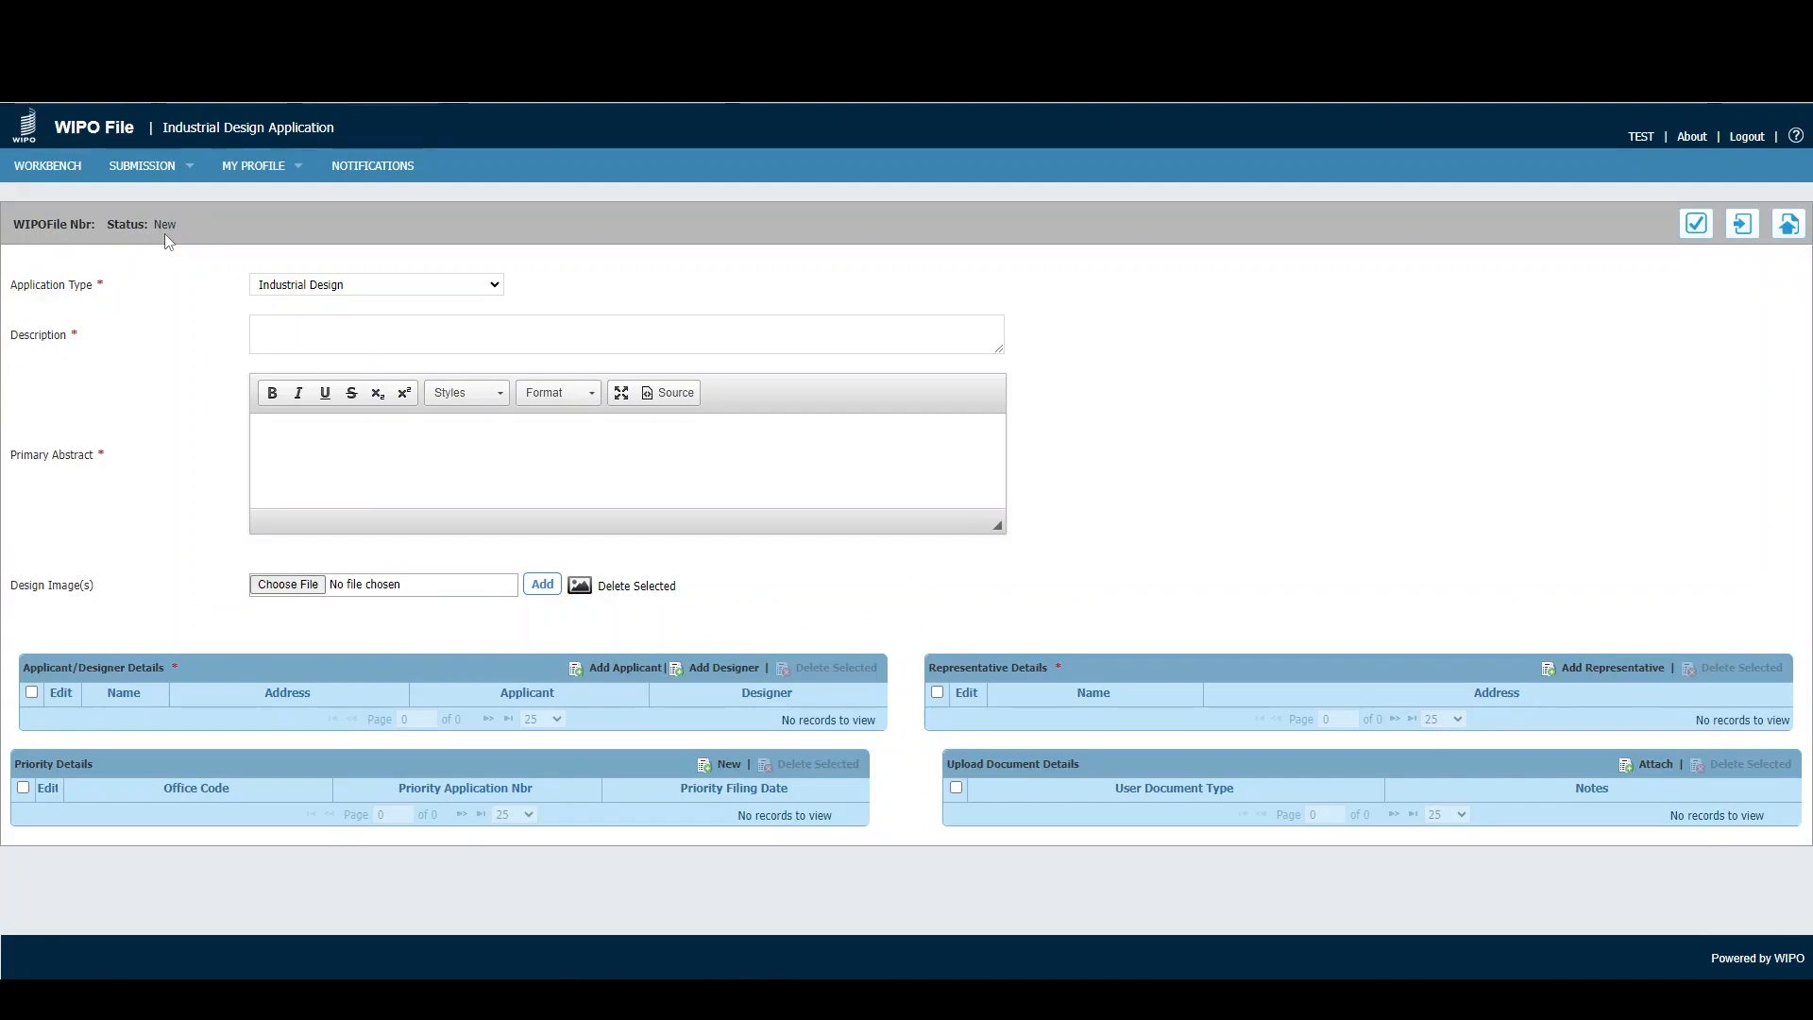
- Keep Industrial Design as the type, with description 'Test' and abstract 'This is my abstract'
{"action": "left_click", "coordinate": [364, 288]}
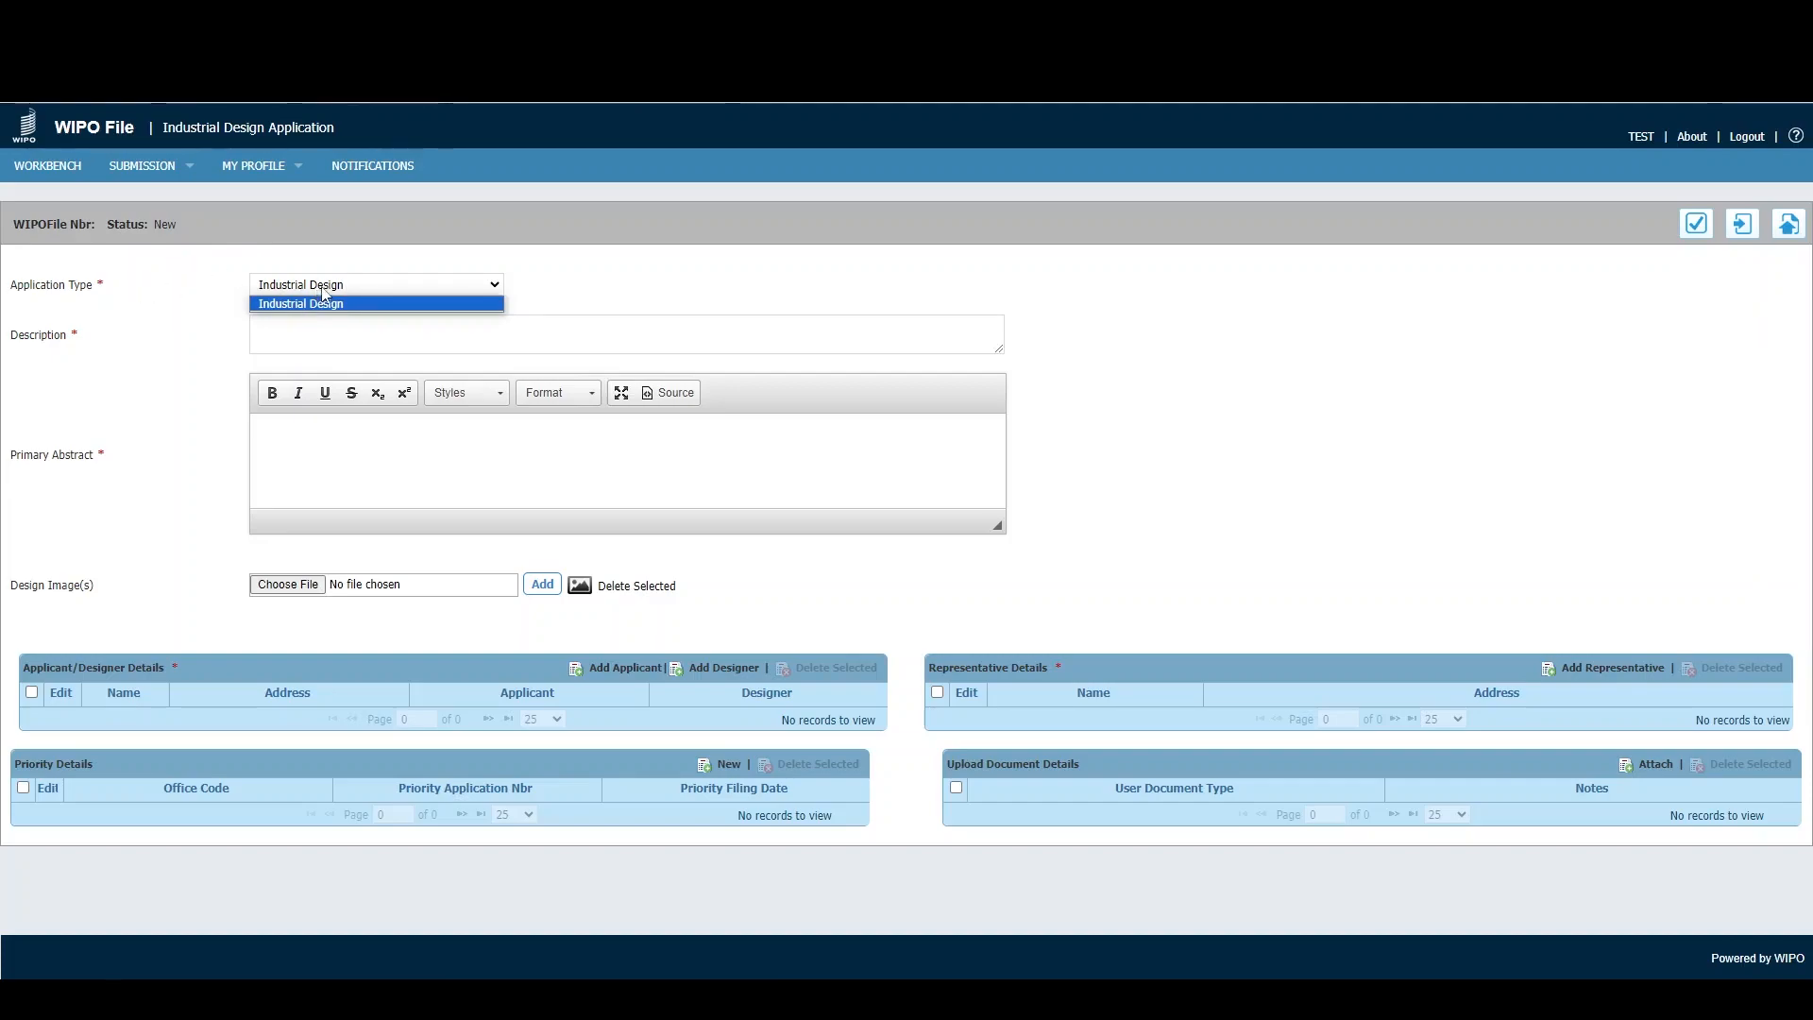
{"action": "left_click", "coordinate": [322, 288]}
{"action": "left_click", "coordinate": [309, 333]}
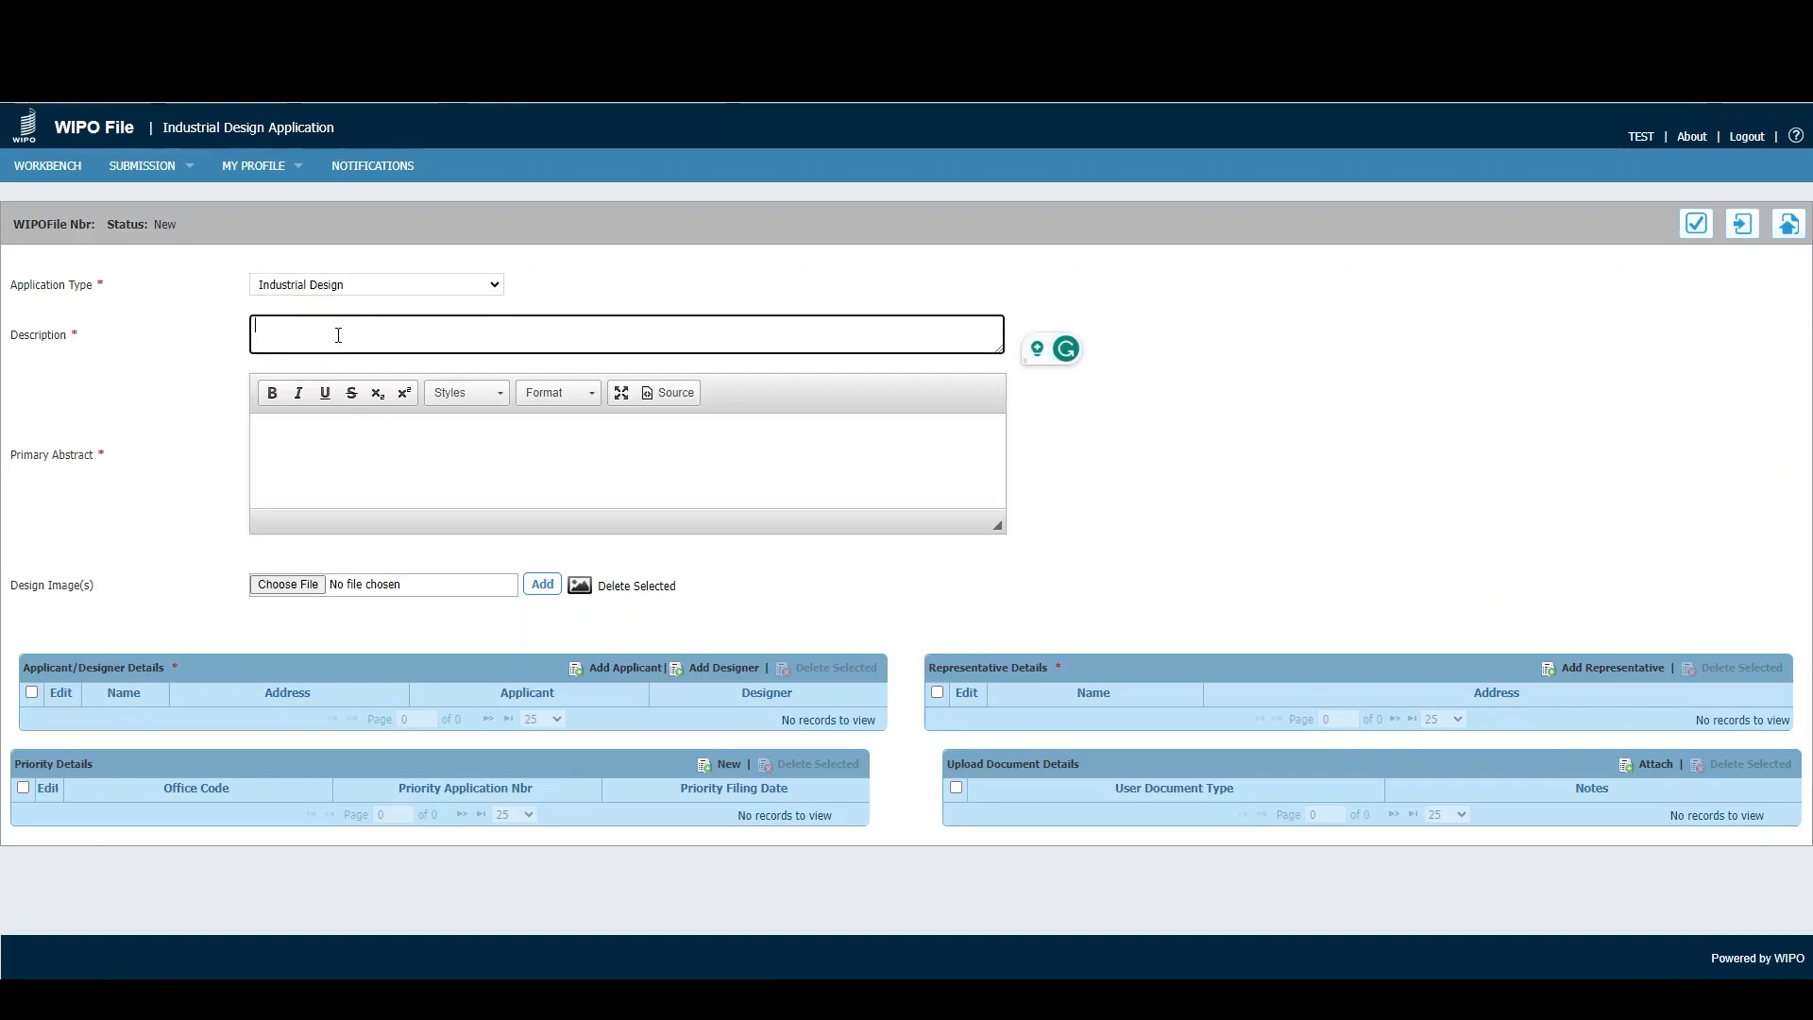
{"action": "type", "text": "Test"}
{"action": "left_click", "coordinate": [293, 437]}
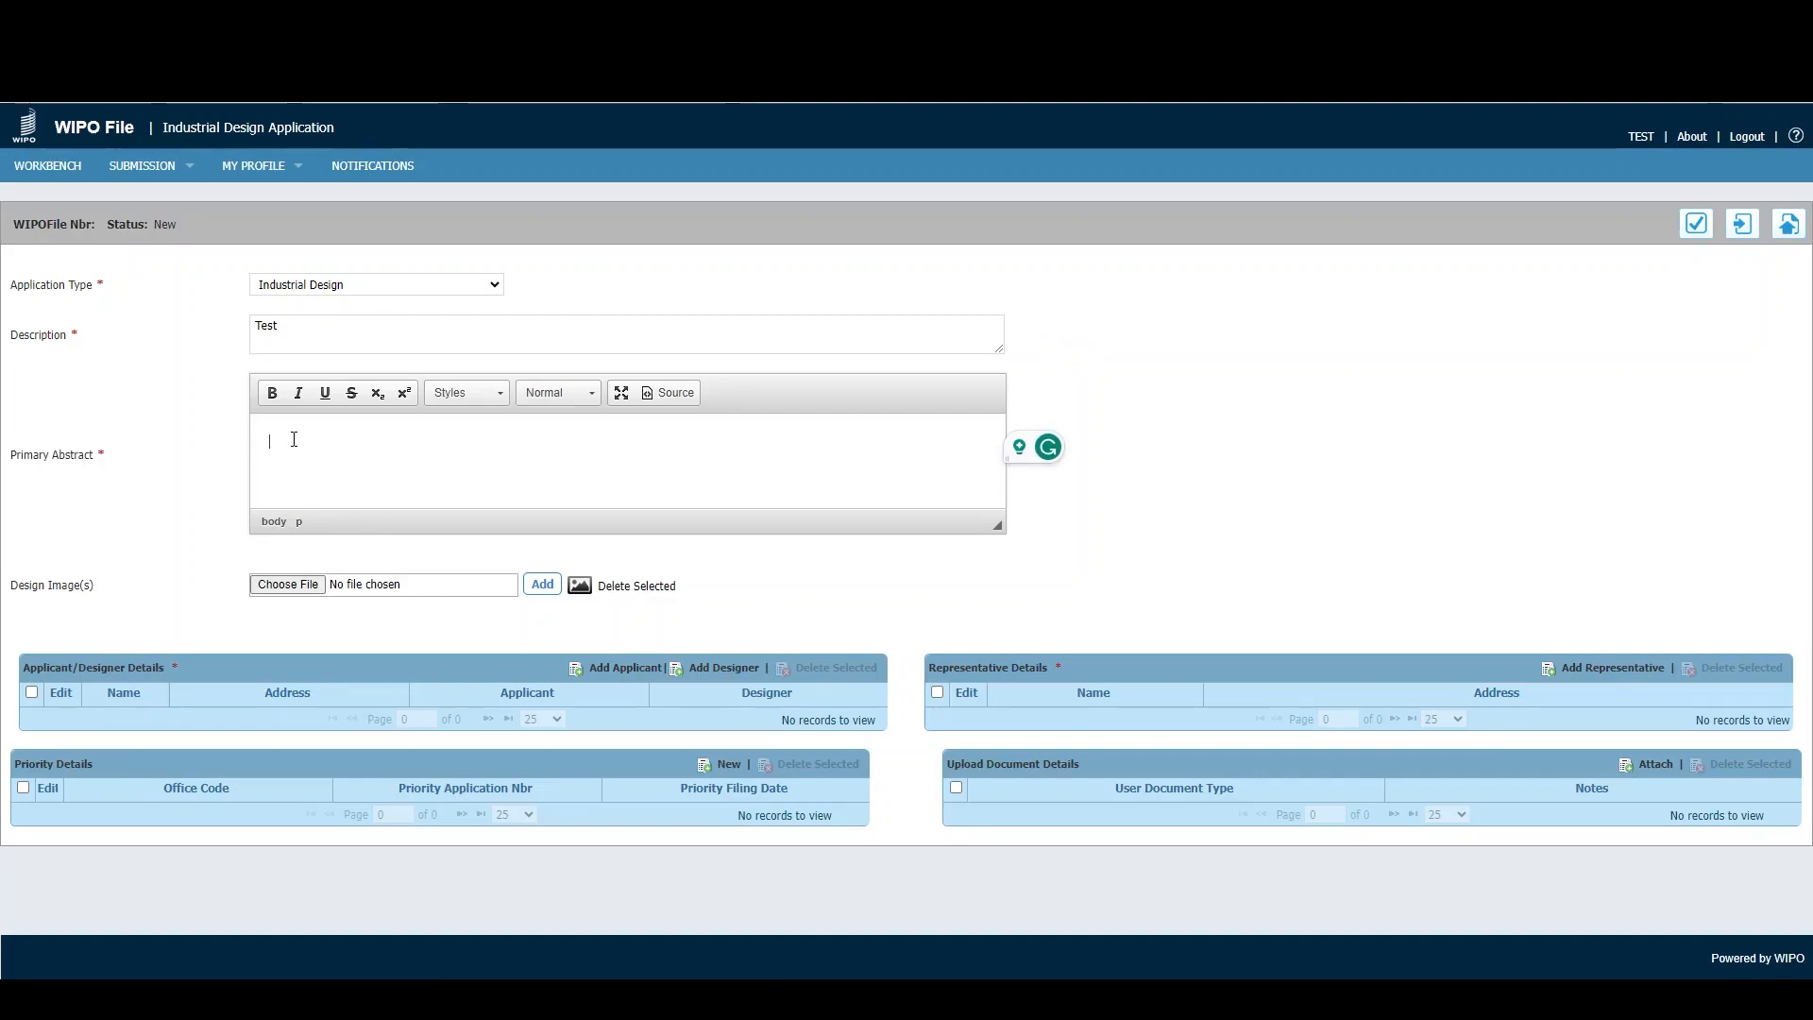
{"action": "type", "text": "This is my abstract"}
- Attach drawing.jpg from the Desktop as the design image
{"action": "left_click", "coordinate": [285, 590]}
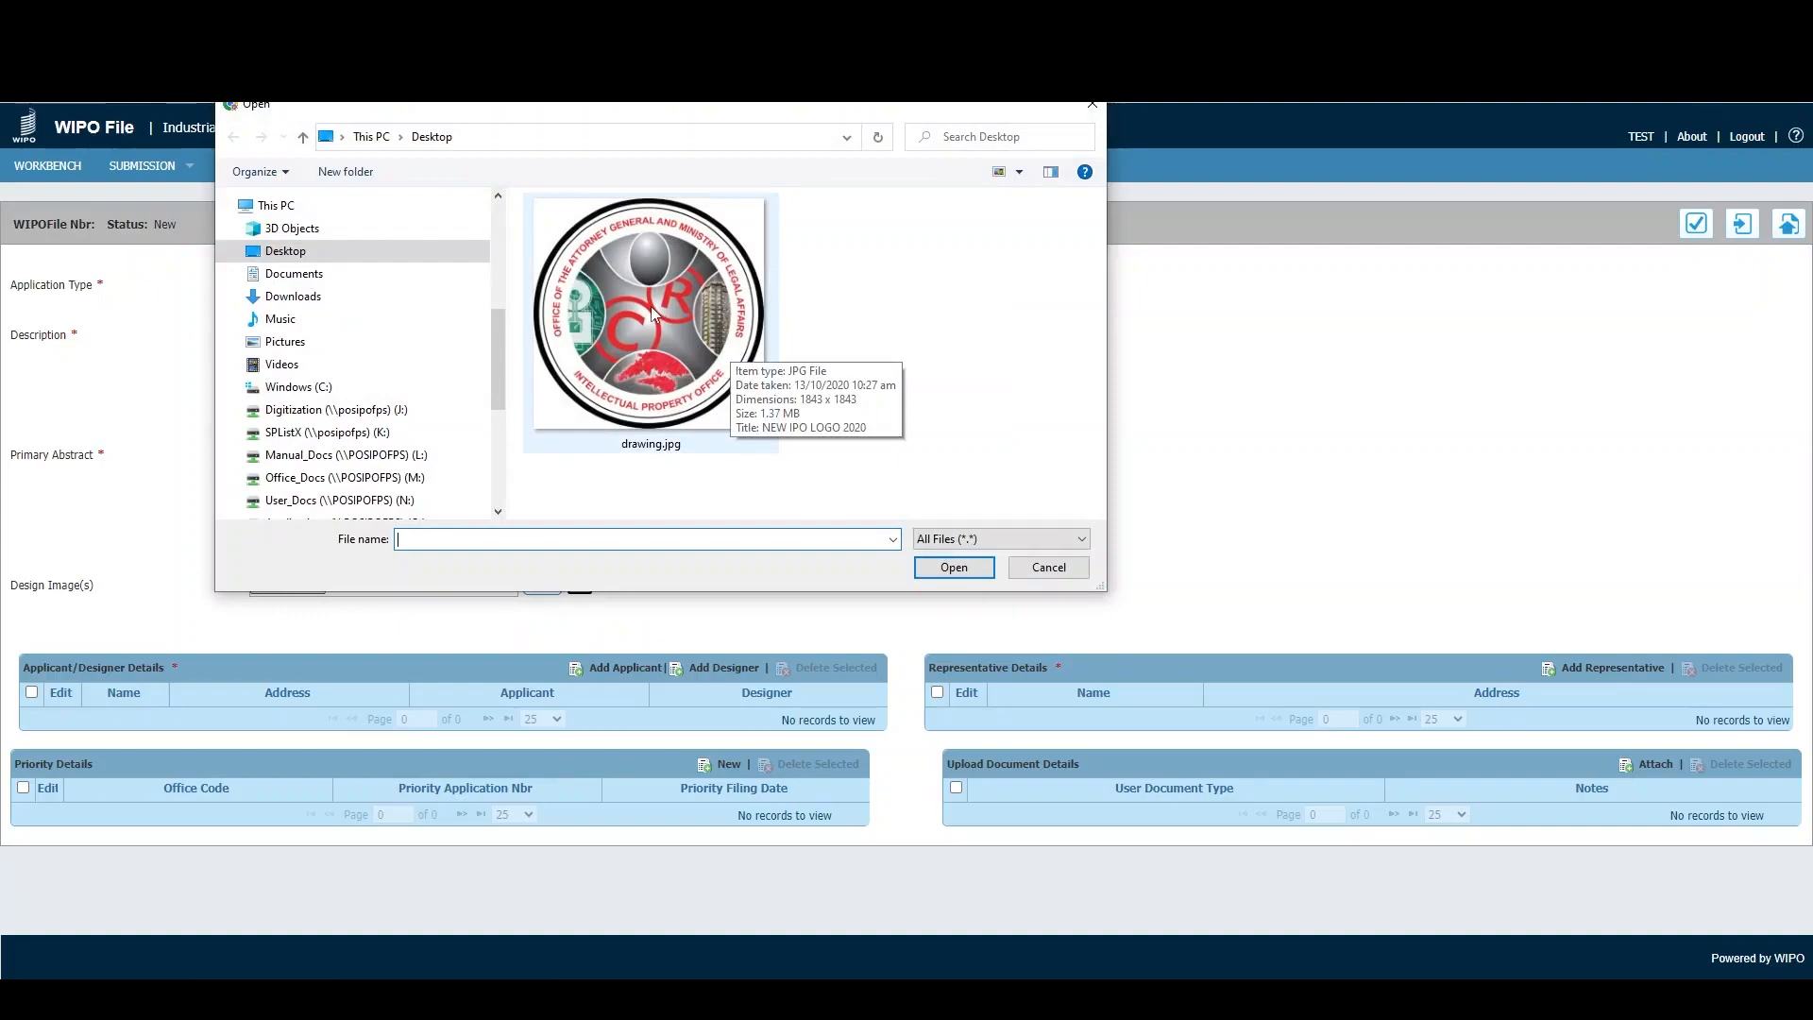
{"action": "double_click", "coordinate": [710, 350]}
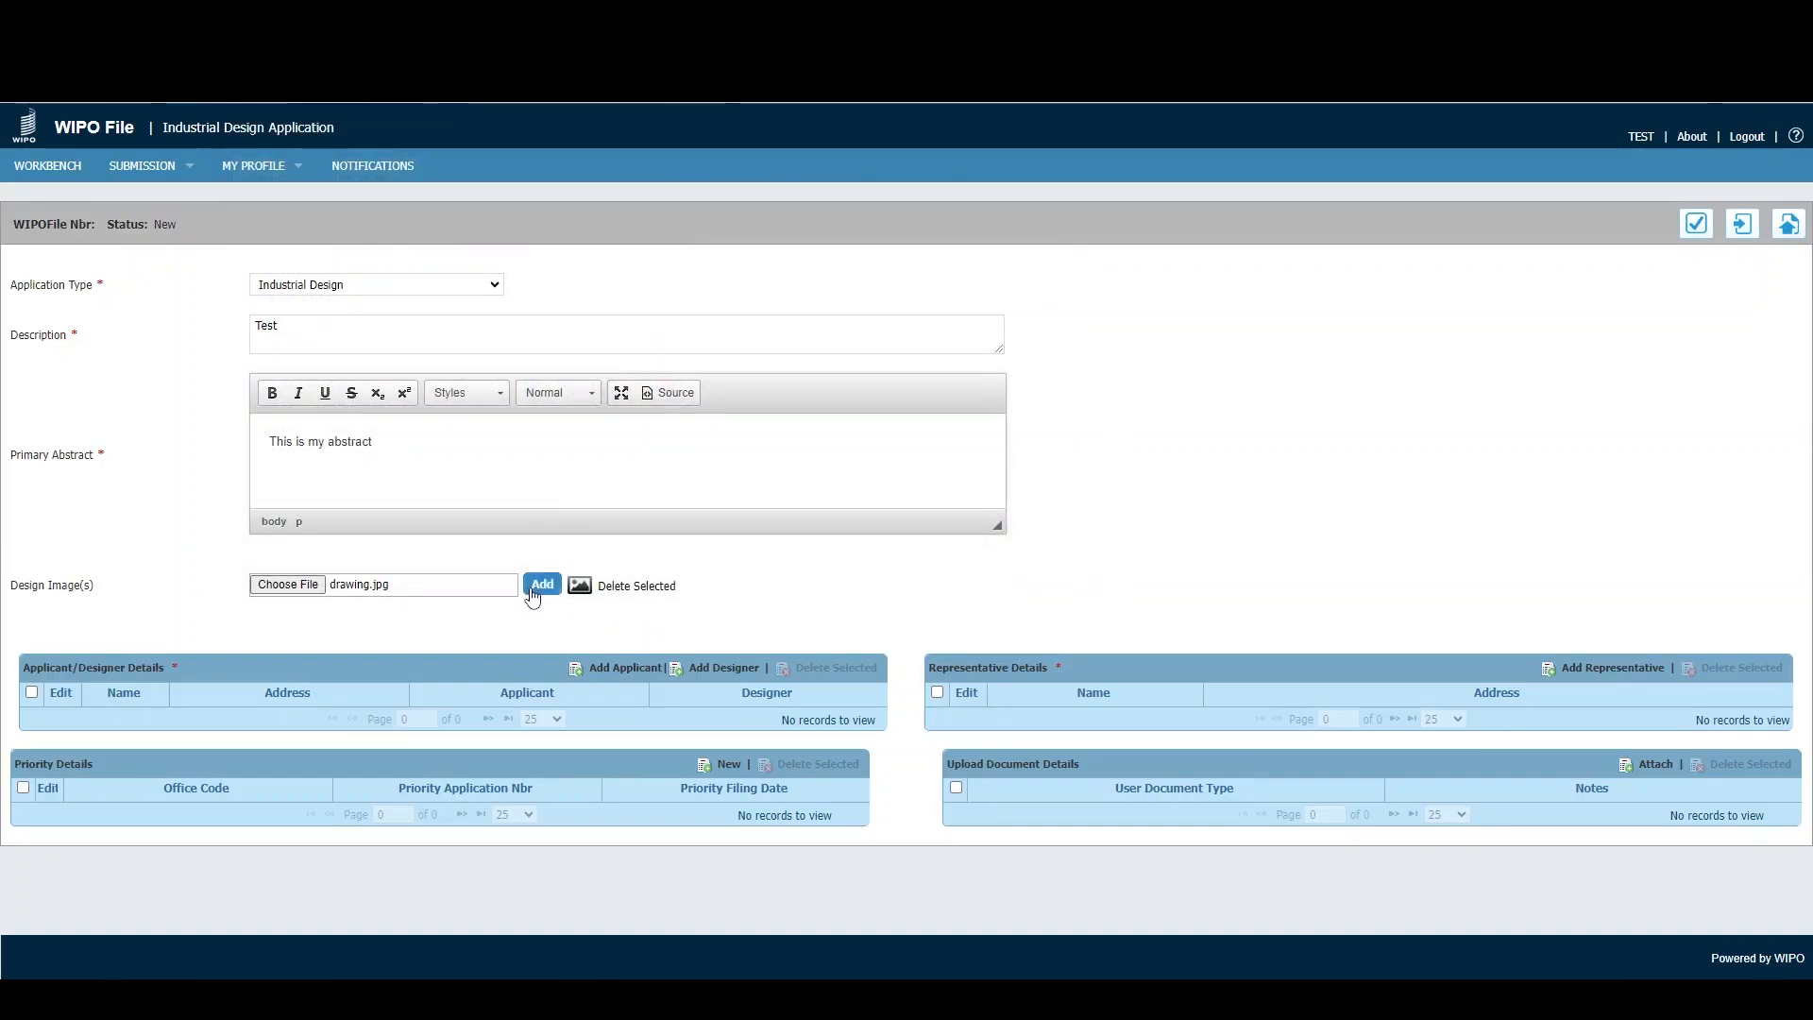
{"action": "left_click", "coordinate": [533, 593]}
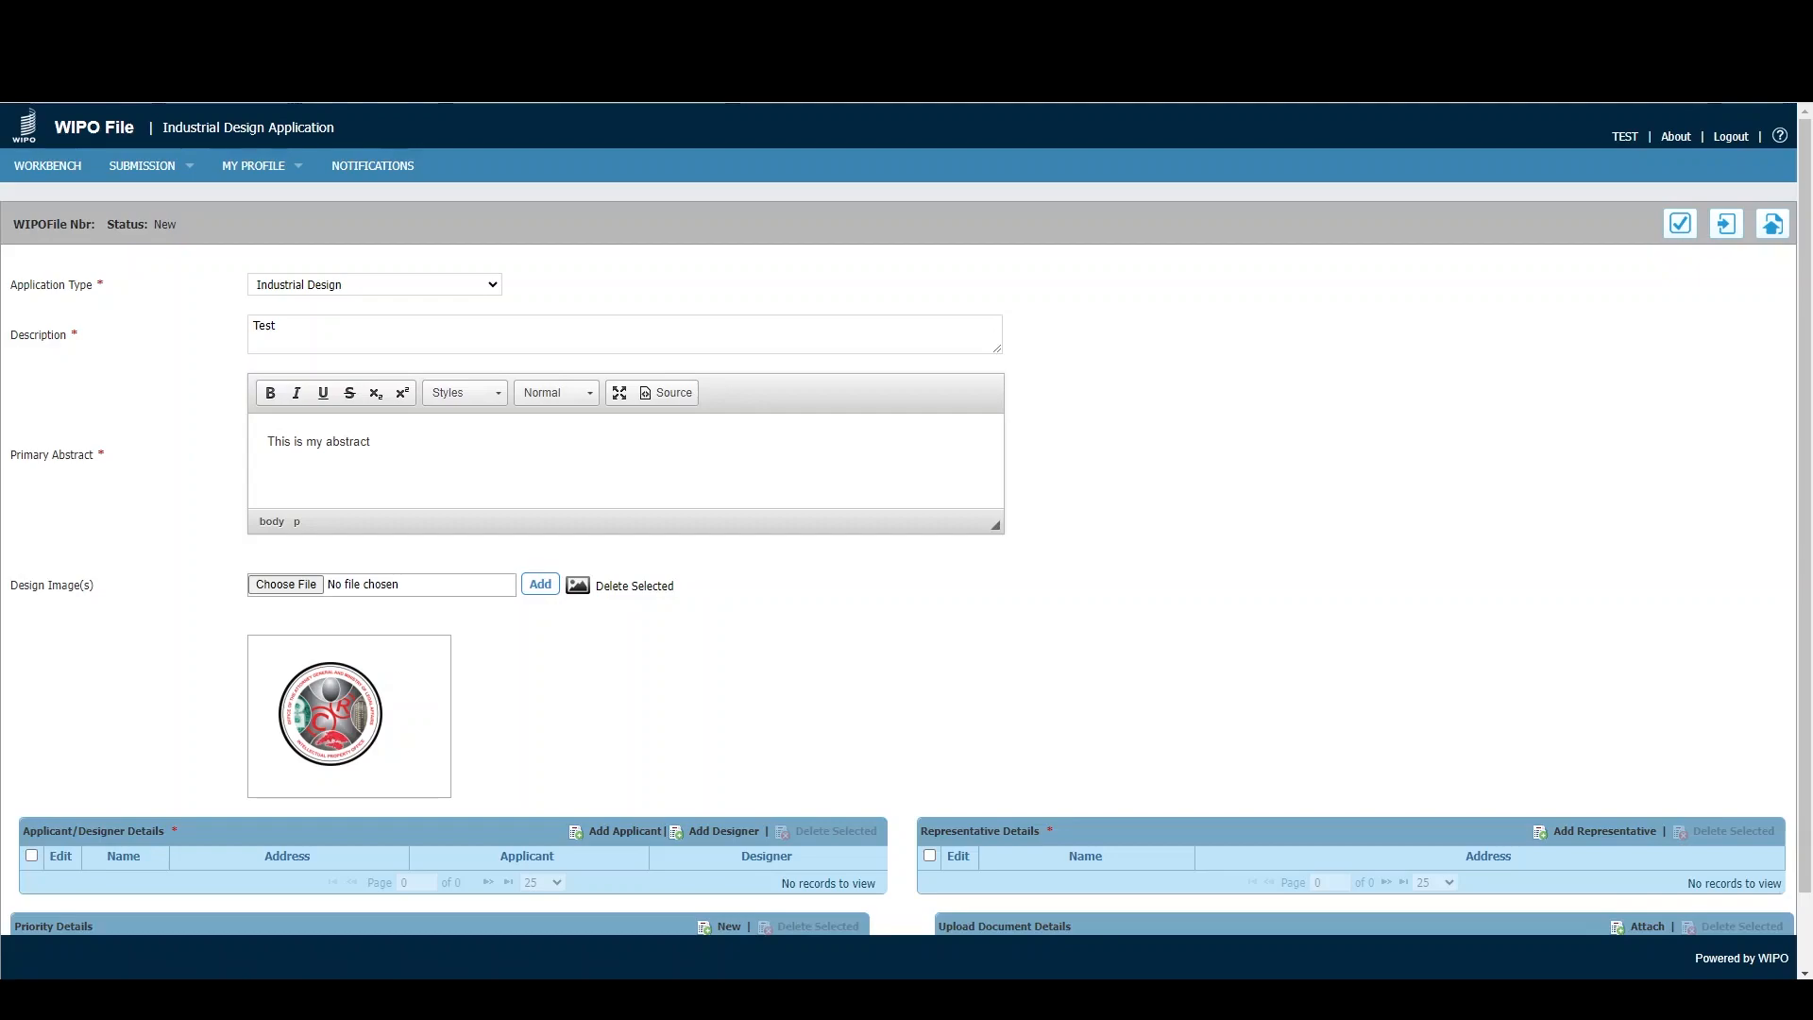
- Add a new applicant with their name, street address, saved e-mail and city POS
{"action": "scroll", "coordinate": [393, 628], "scroll_direction": "down", "scroll_amount": 2}
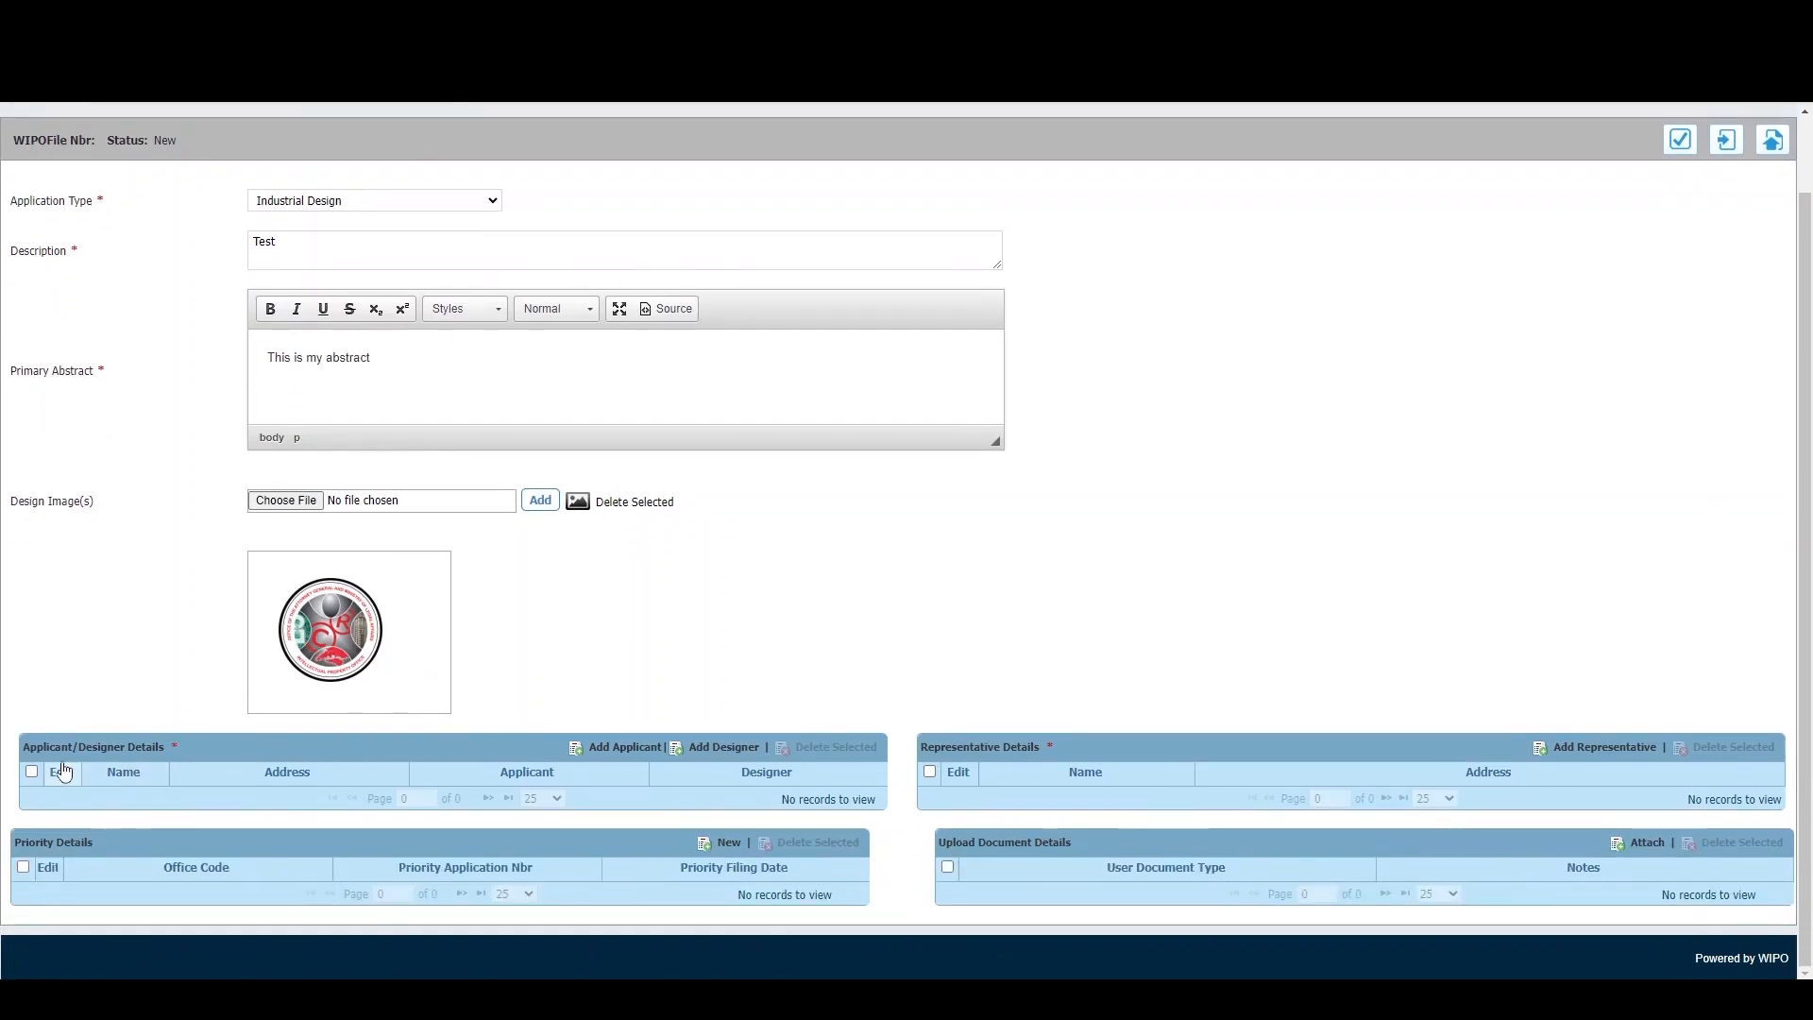
{"action": "left_click", "coordinate": [632, 756]}
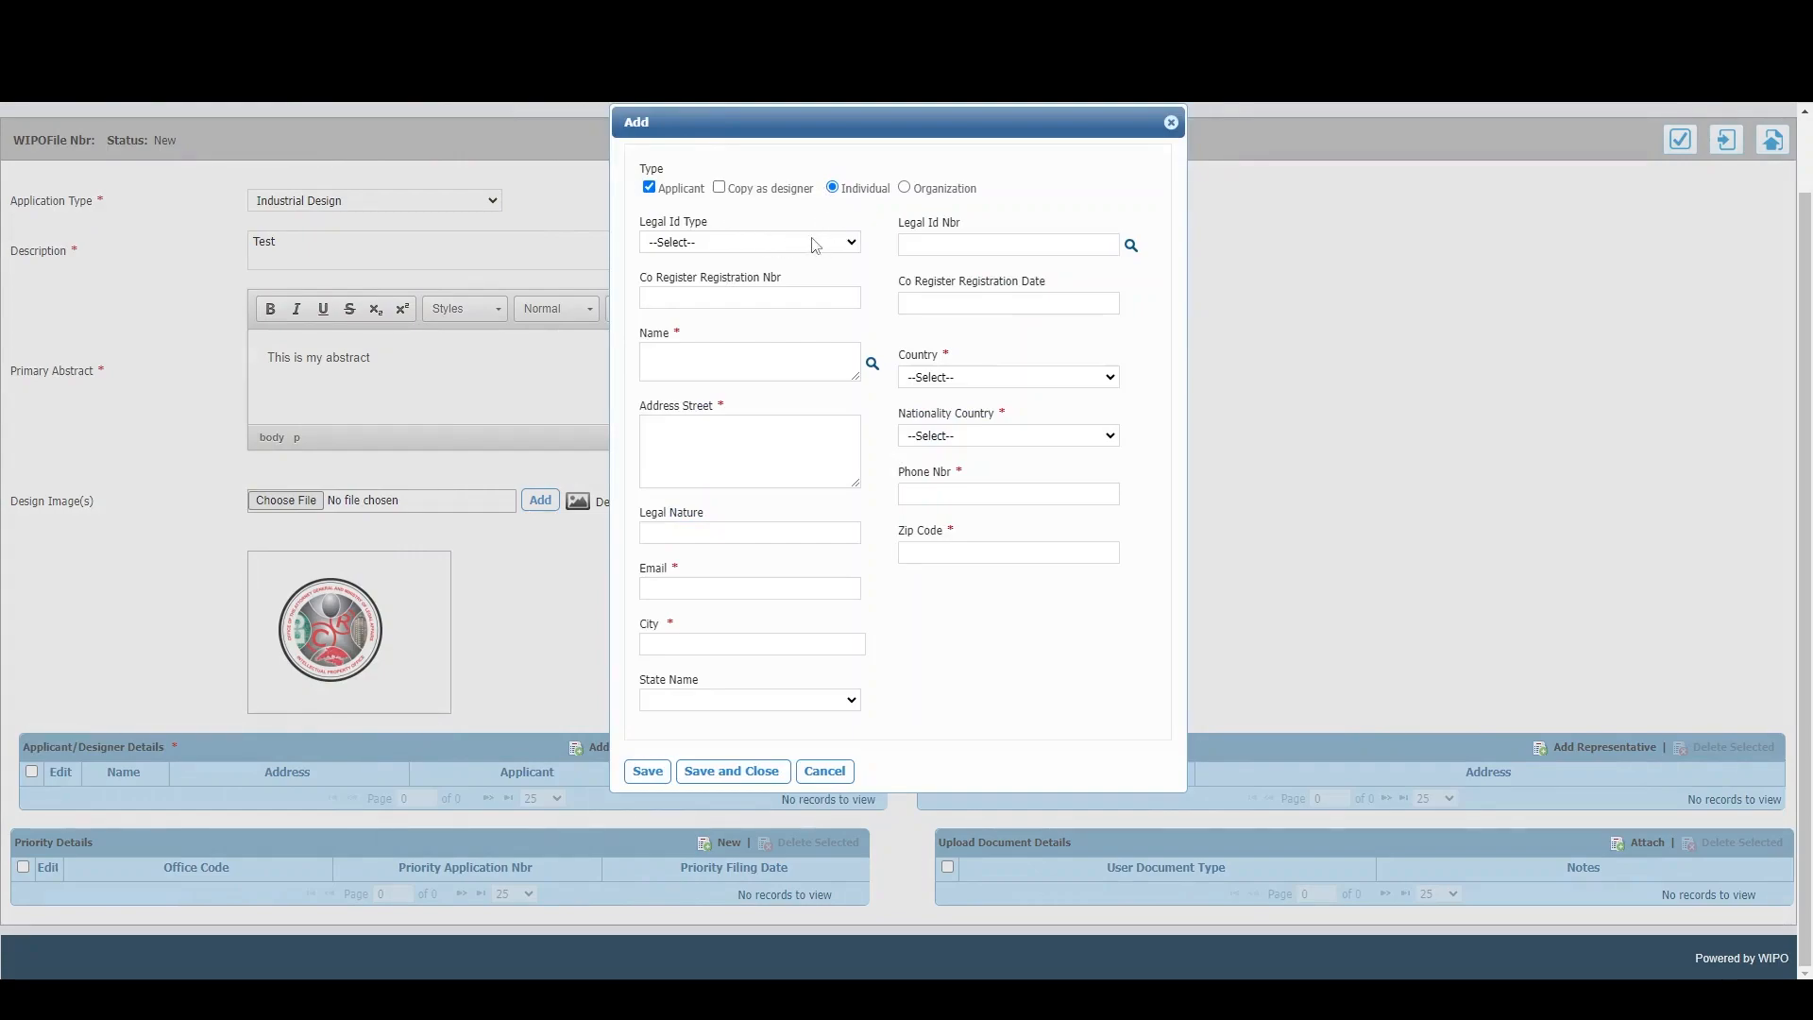
{"action": "left_click", "coordinate": [766, 363]}
{"action": "type", "text": "John Doe"}
{"action": "key", "text": "Tab"}
{"action": "type", "text": "123"}
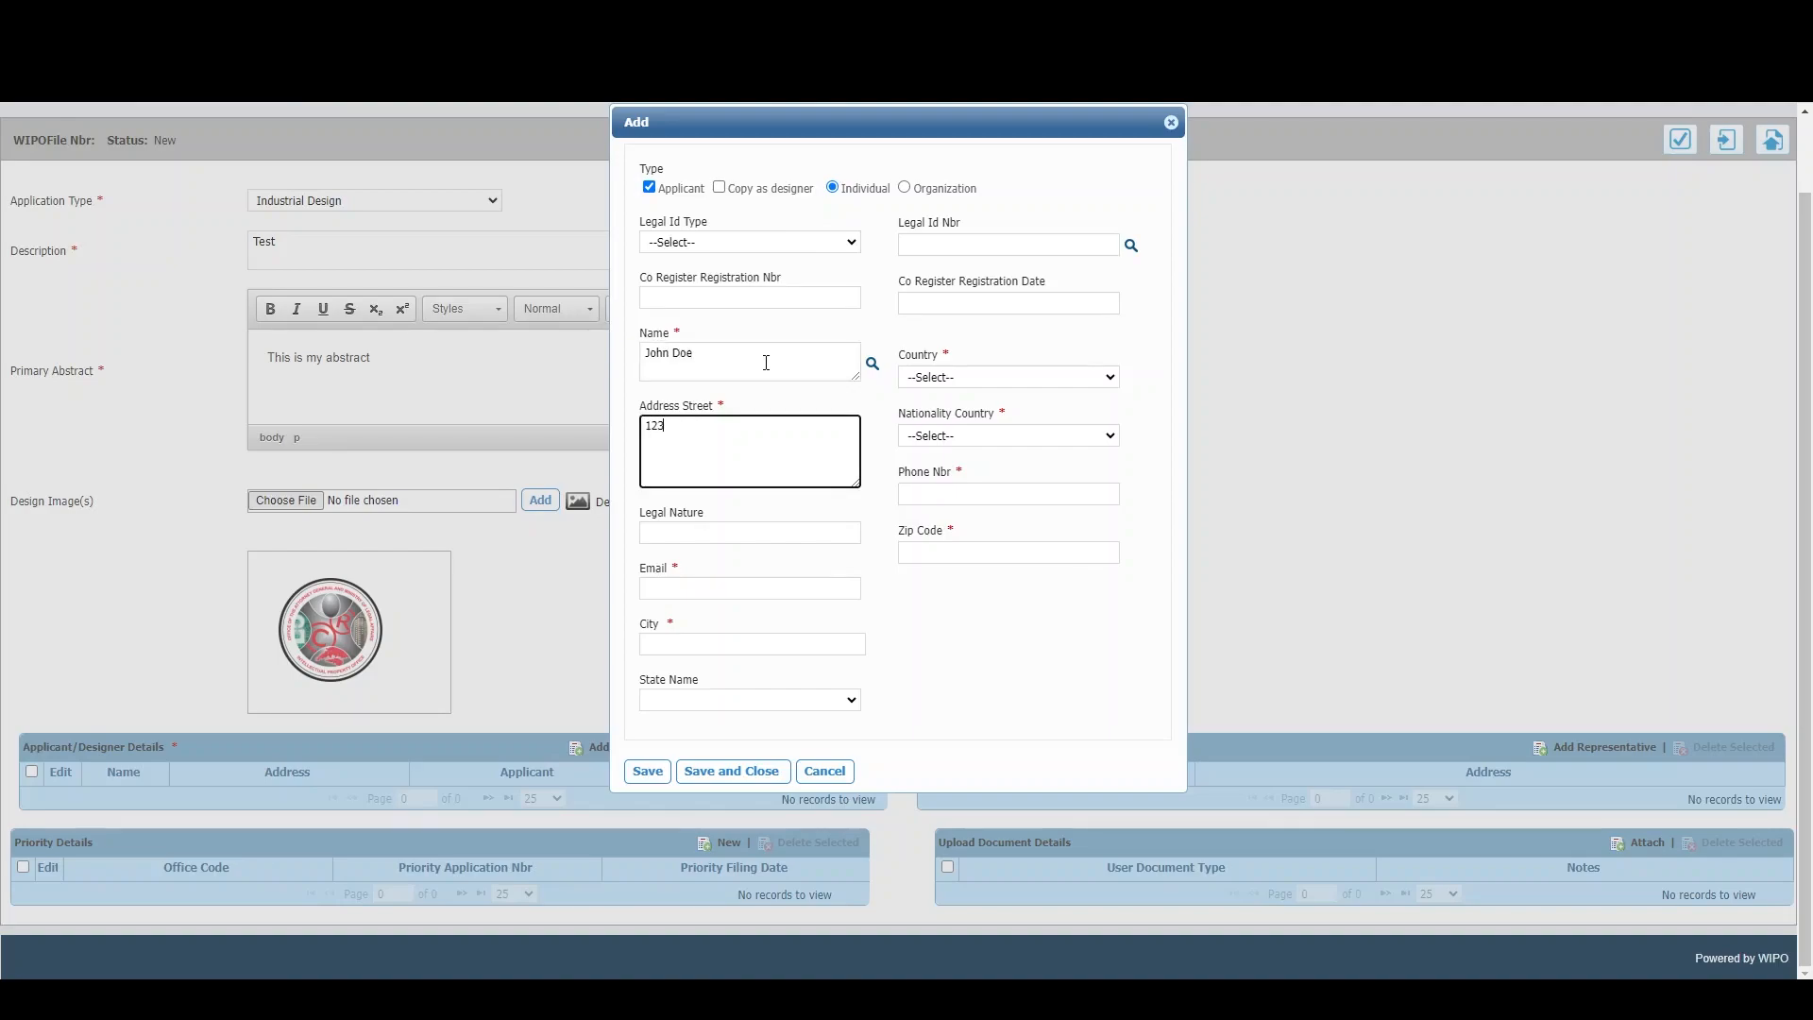
{"action": "type", "text": " Street"}
{"action": "left_click", "coordinate": [722, 589]}
{"action": "left_click", "coordinate": [746, 629]}
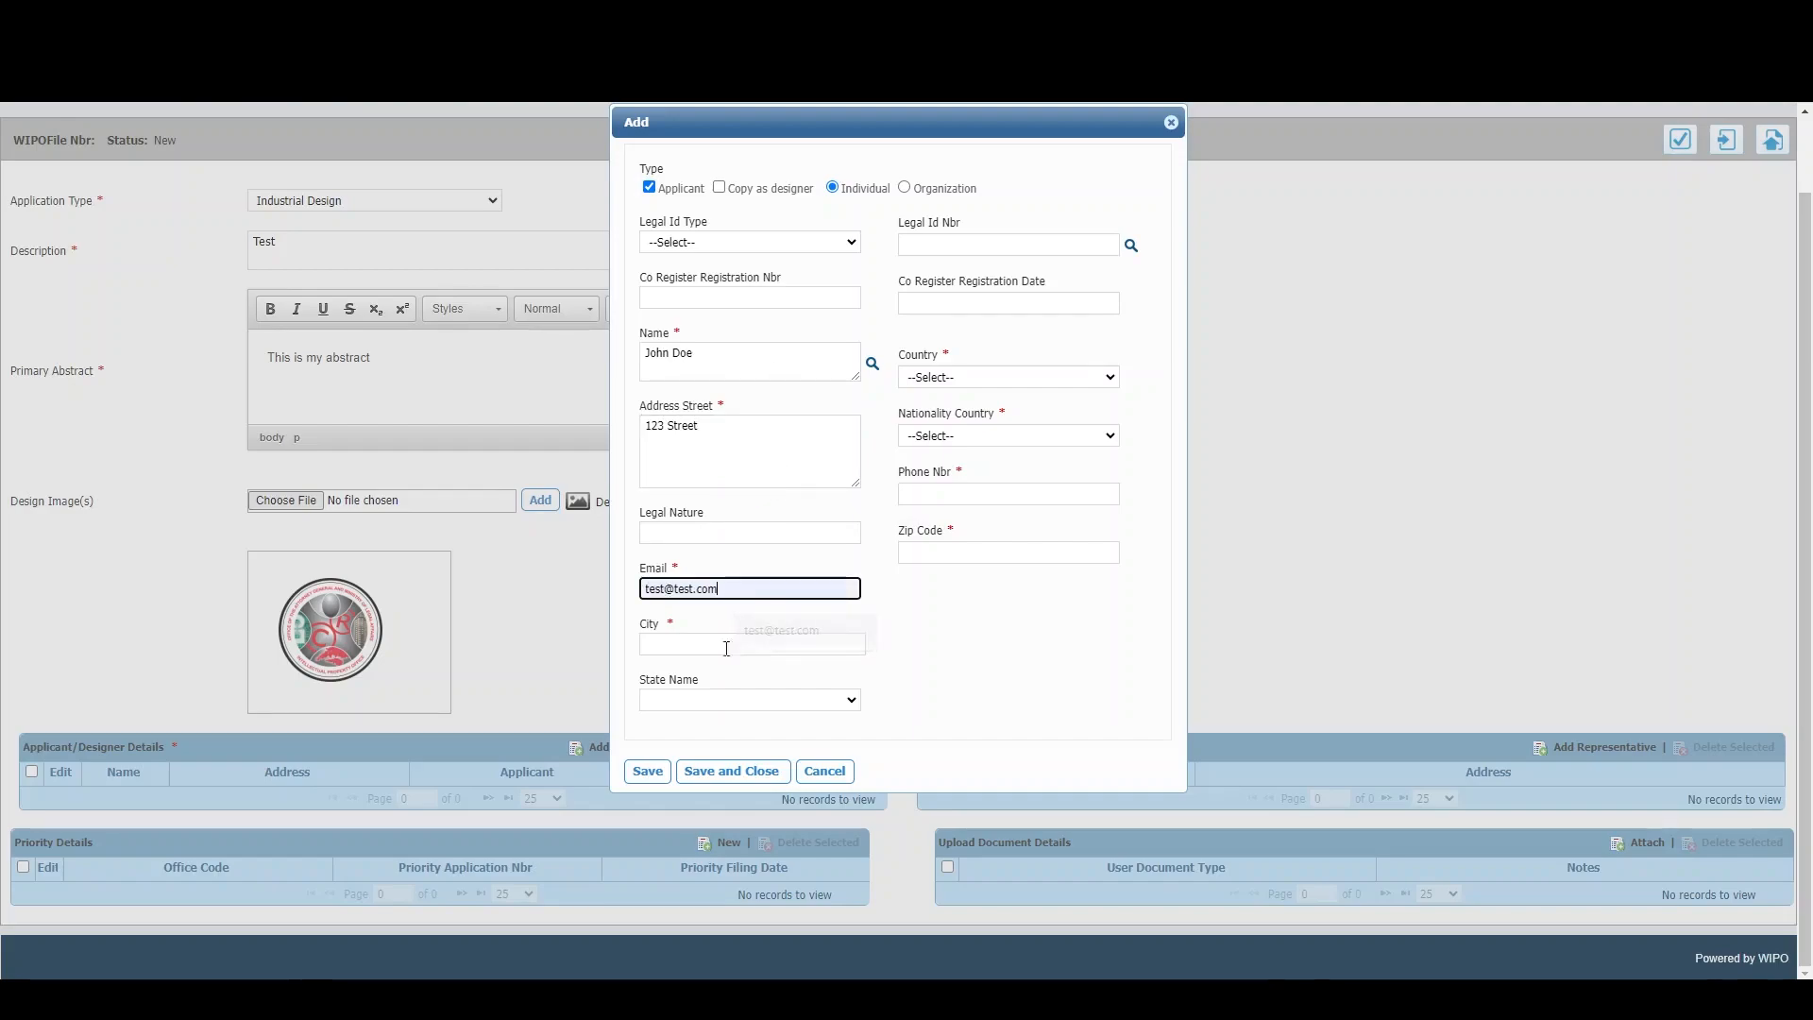
{"action": "left_click", "coordinate": [737, 646]}
{"action": "left_click", "coordinate": [766, 730]}
- Set country and nationality to Trinidad and Tobago, add the phone number, mark as designer, and save
{"action": "left_click", "coordinate": [963, 378]}
{"action": "type", "text": "trin"}
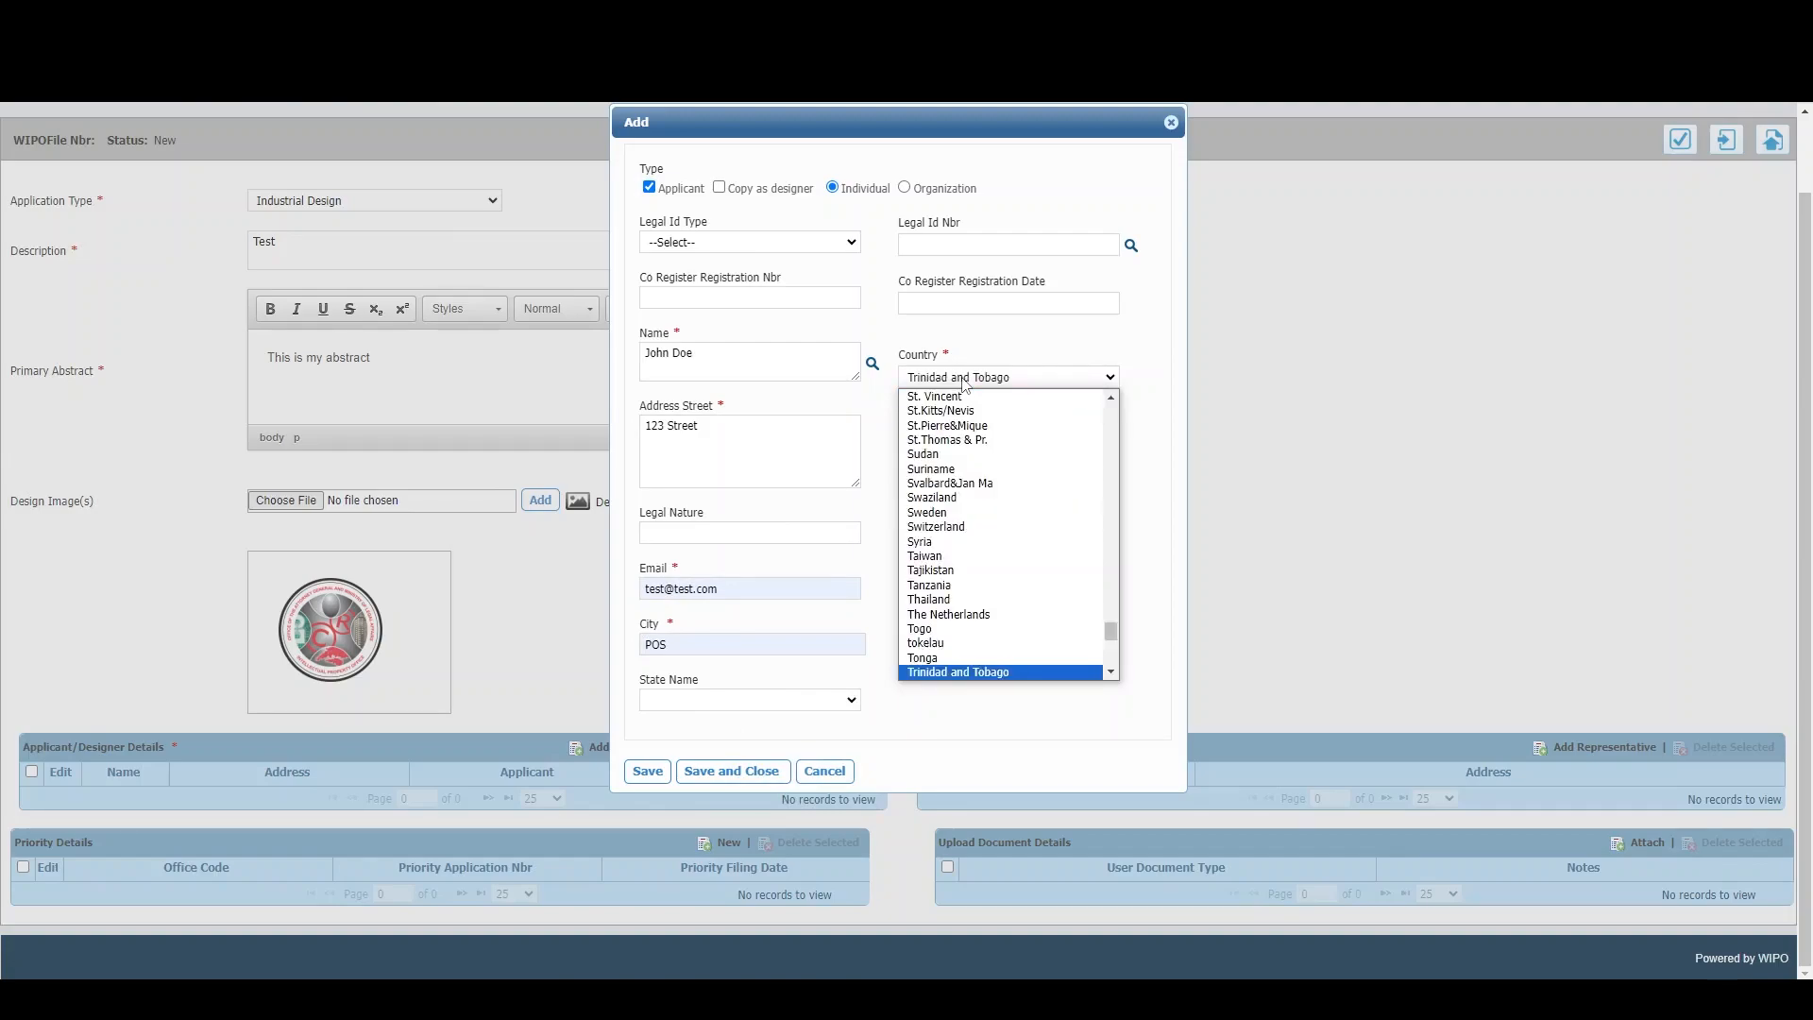
{"action": "key", "text": "Return"}
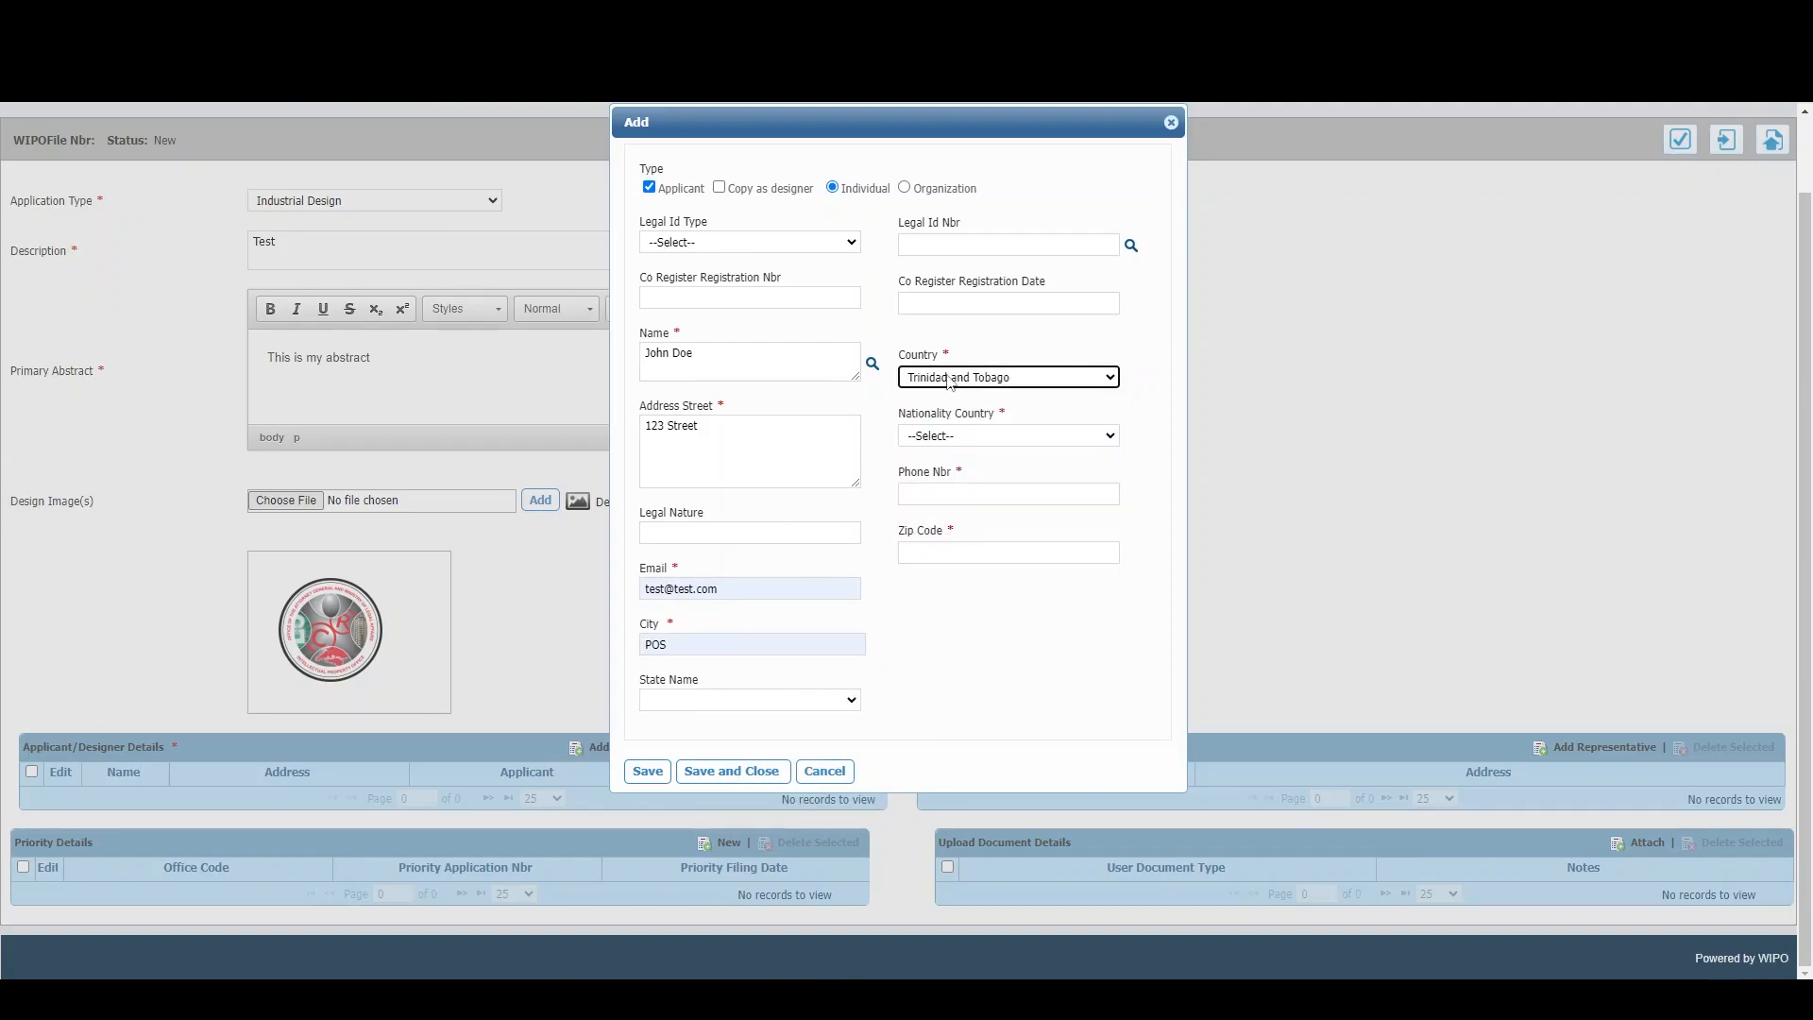
{"action": "left_click", "coordinate": [956, 436]}
{"action": "type", "text": "trin"}
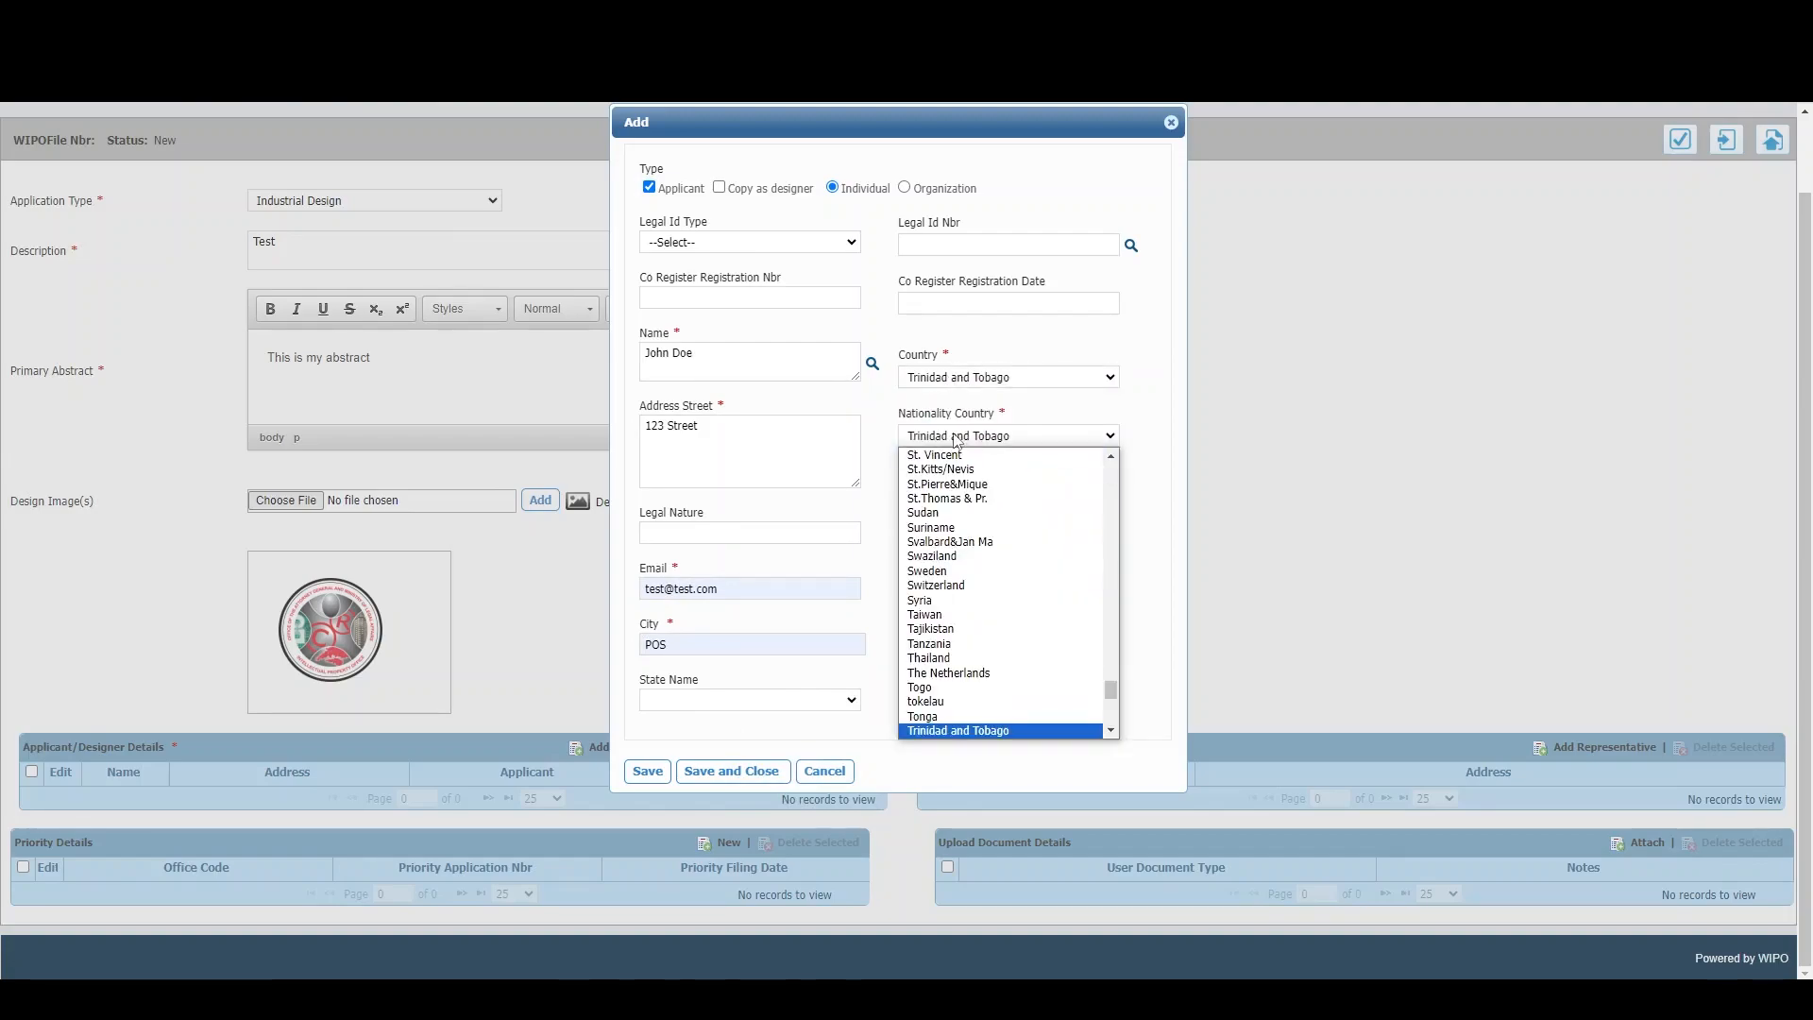
{"action": "scroll", "coordinate": [979, 705], "scroll_direction": "down", "scroll_amount": 1}
{"action": "left_click", "coordinate": [978, 704]}
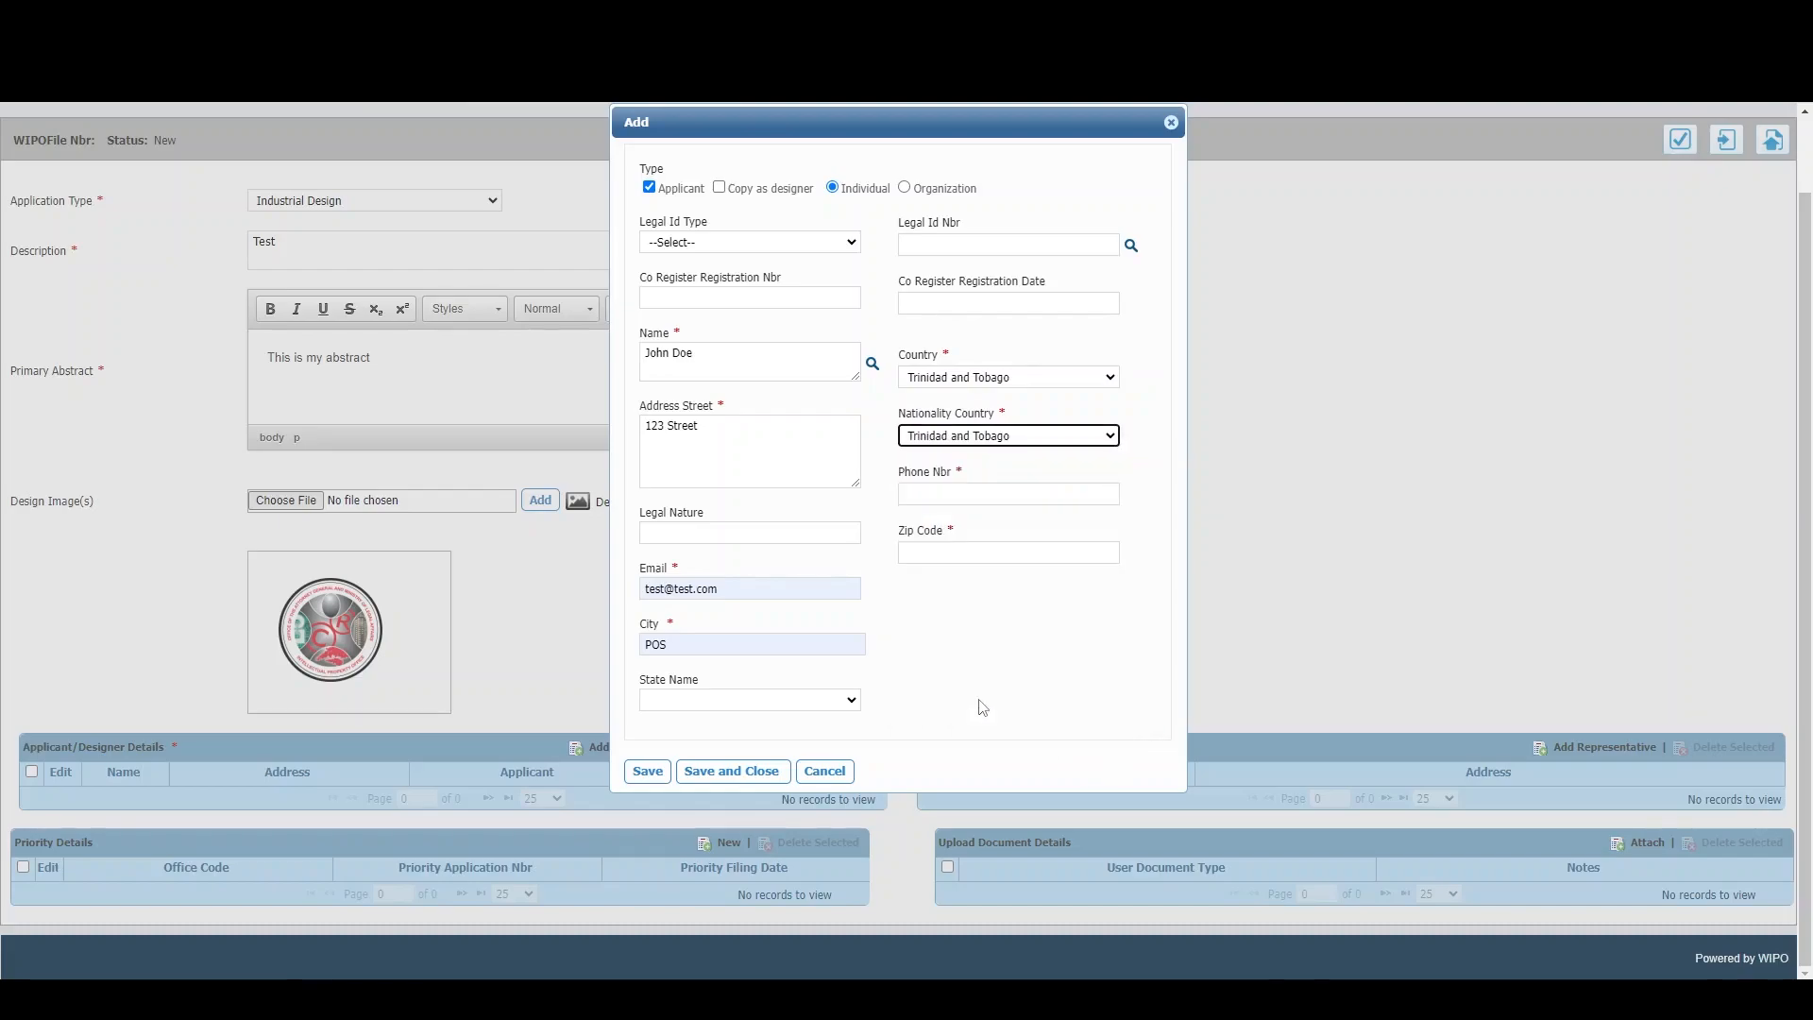
{"action": "left_click", "coordinate": [982, 494]}
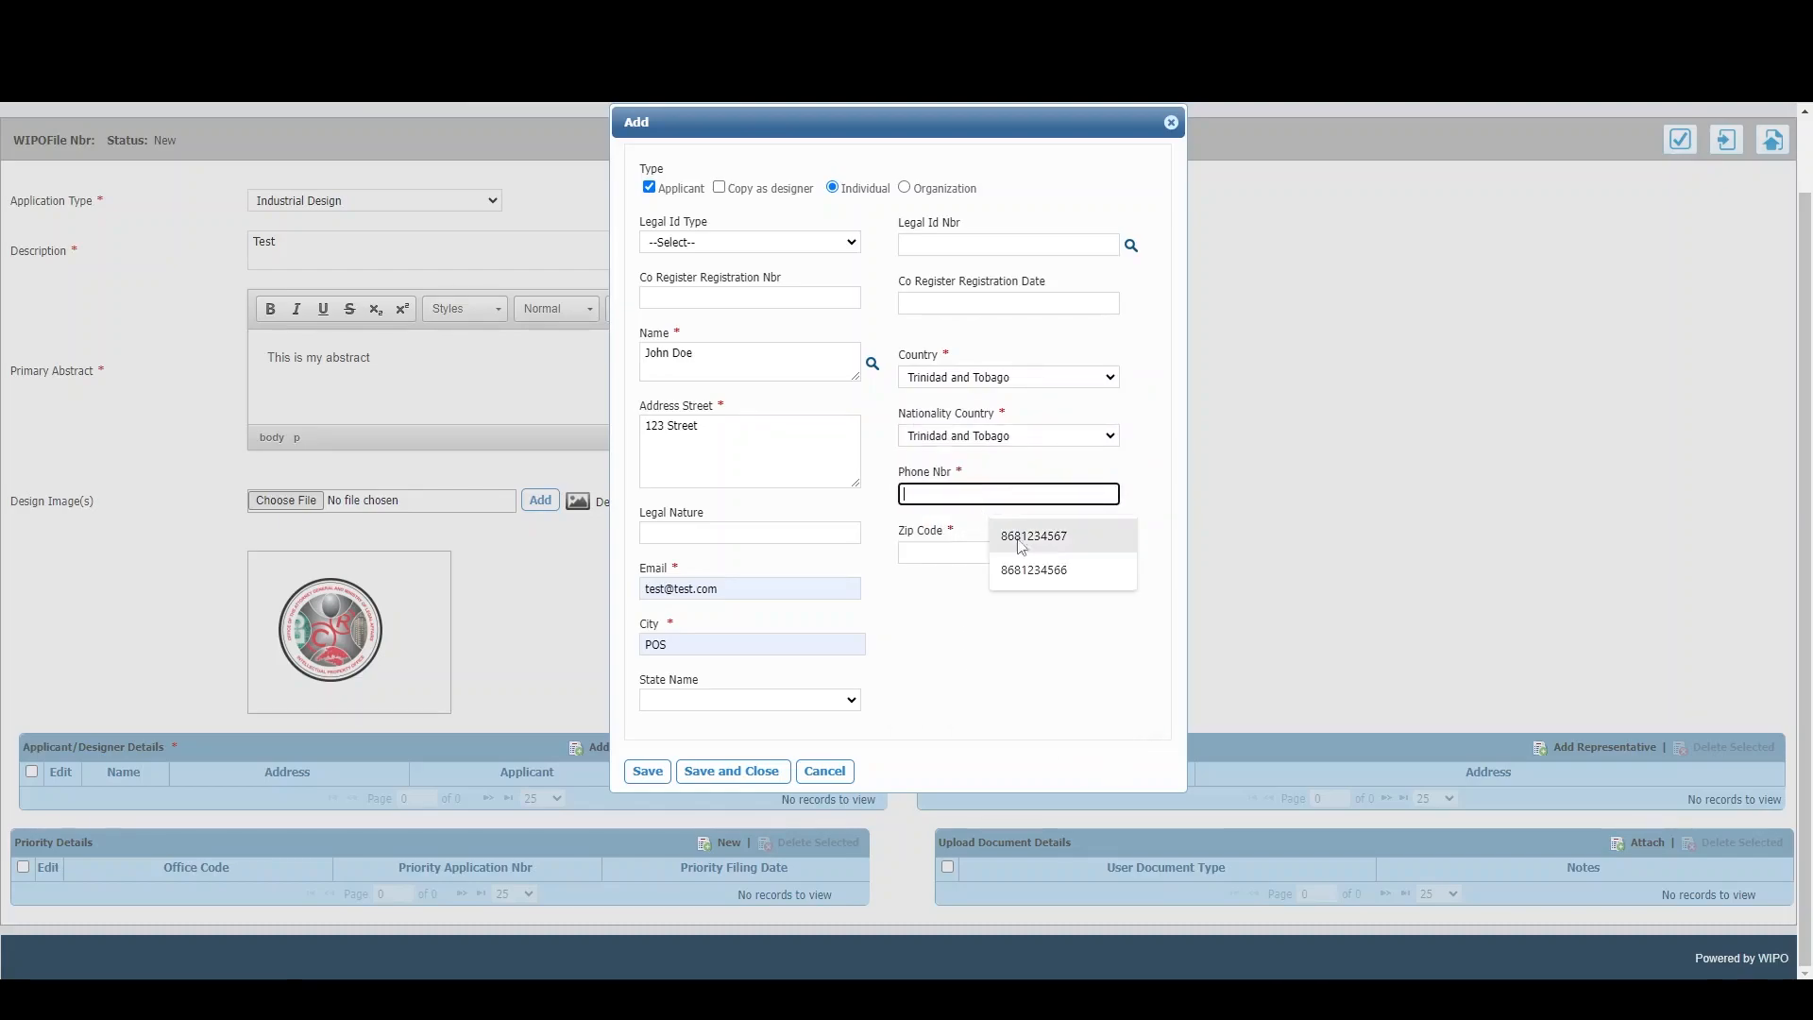
{"action": "left_click", "coordinate": [1046, 544]}
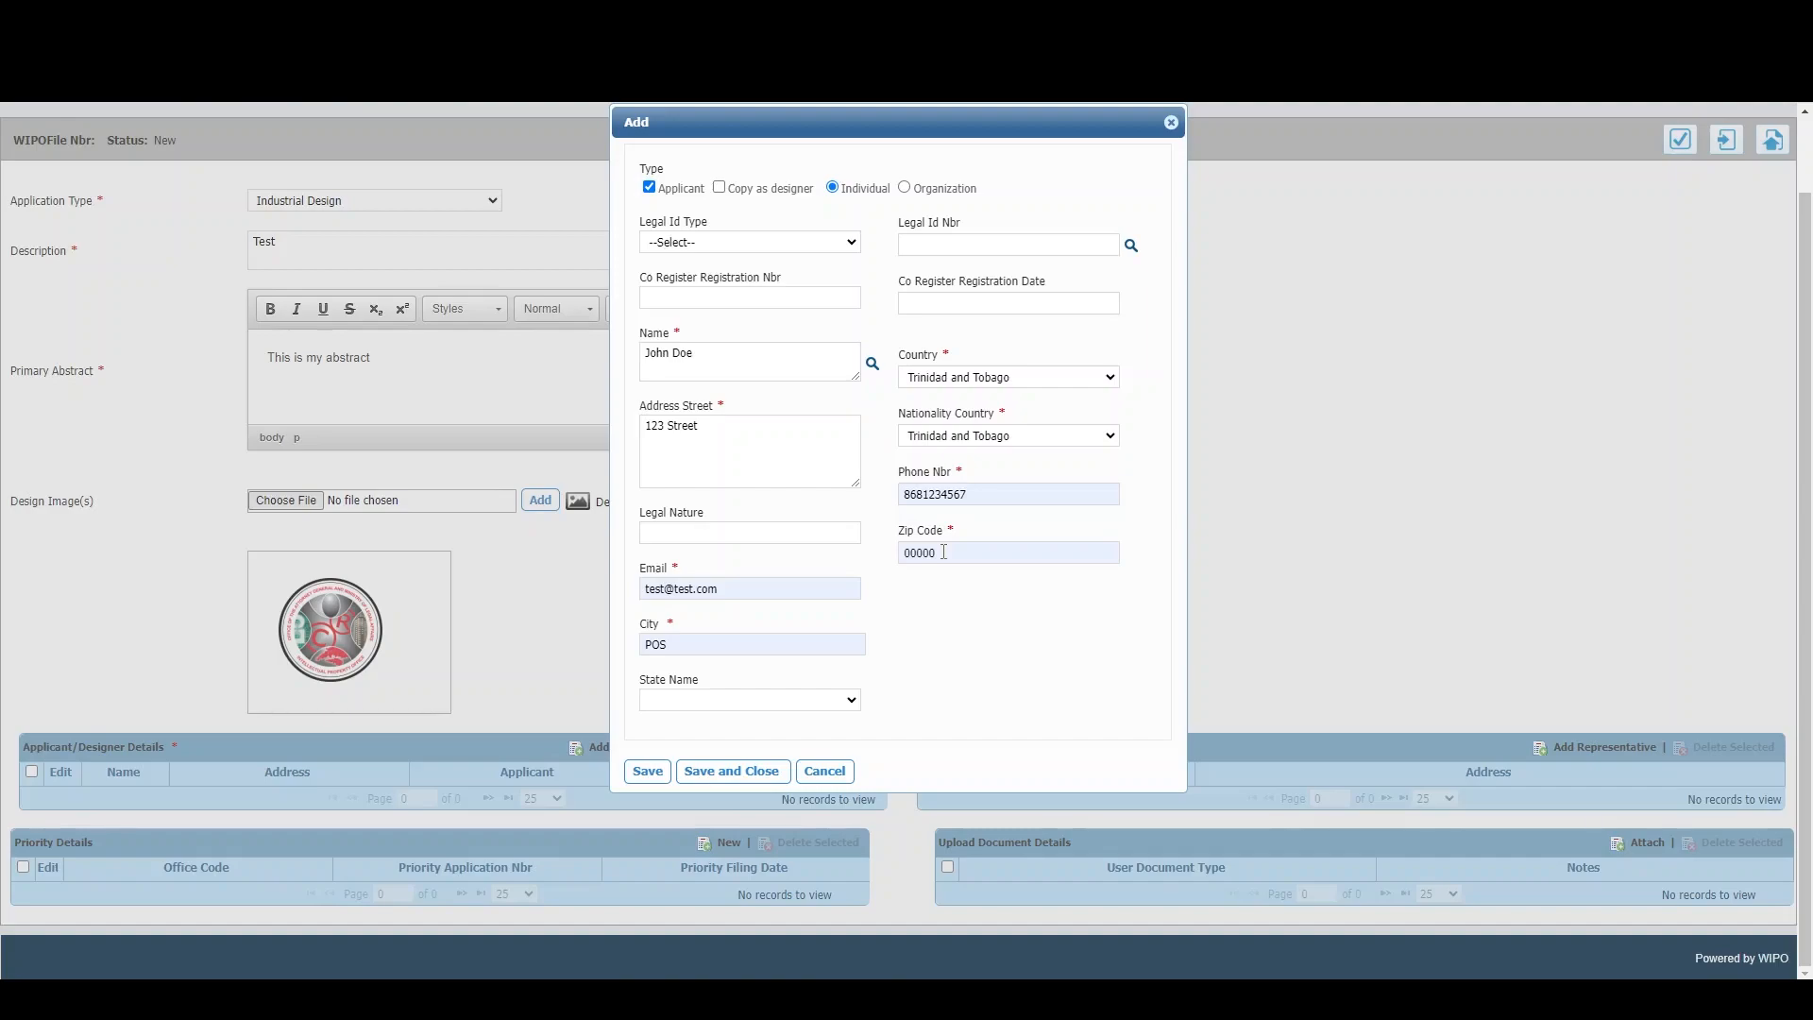
{"action": "left_click", "coordinate": [728, 194]}
{"action": "left_click", "coordinate": [762, 779]}
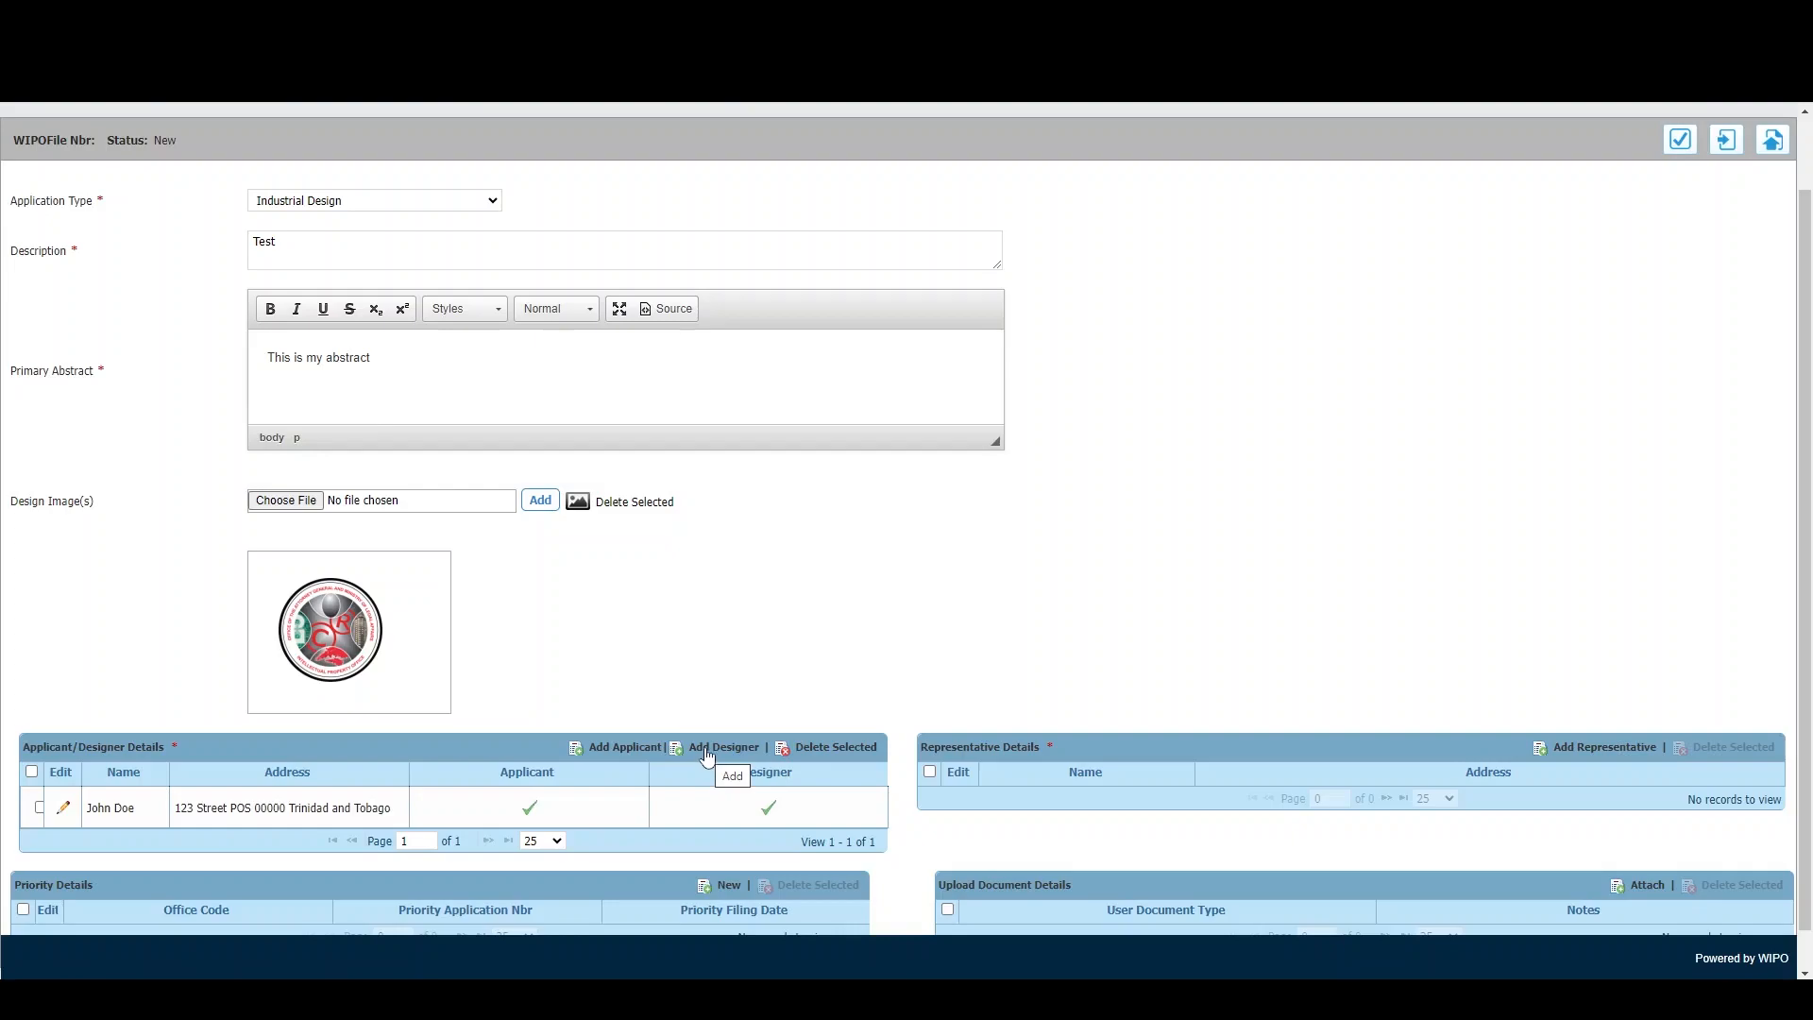
- With the applicant row ticked, add a representative with zip code 00000 and save it
{"action": "scroll", "coordinate": [703, 755], "scroll_direction": "down", "scroll_amount": 1}
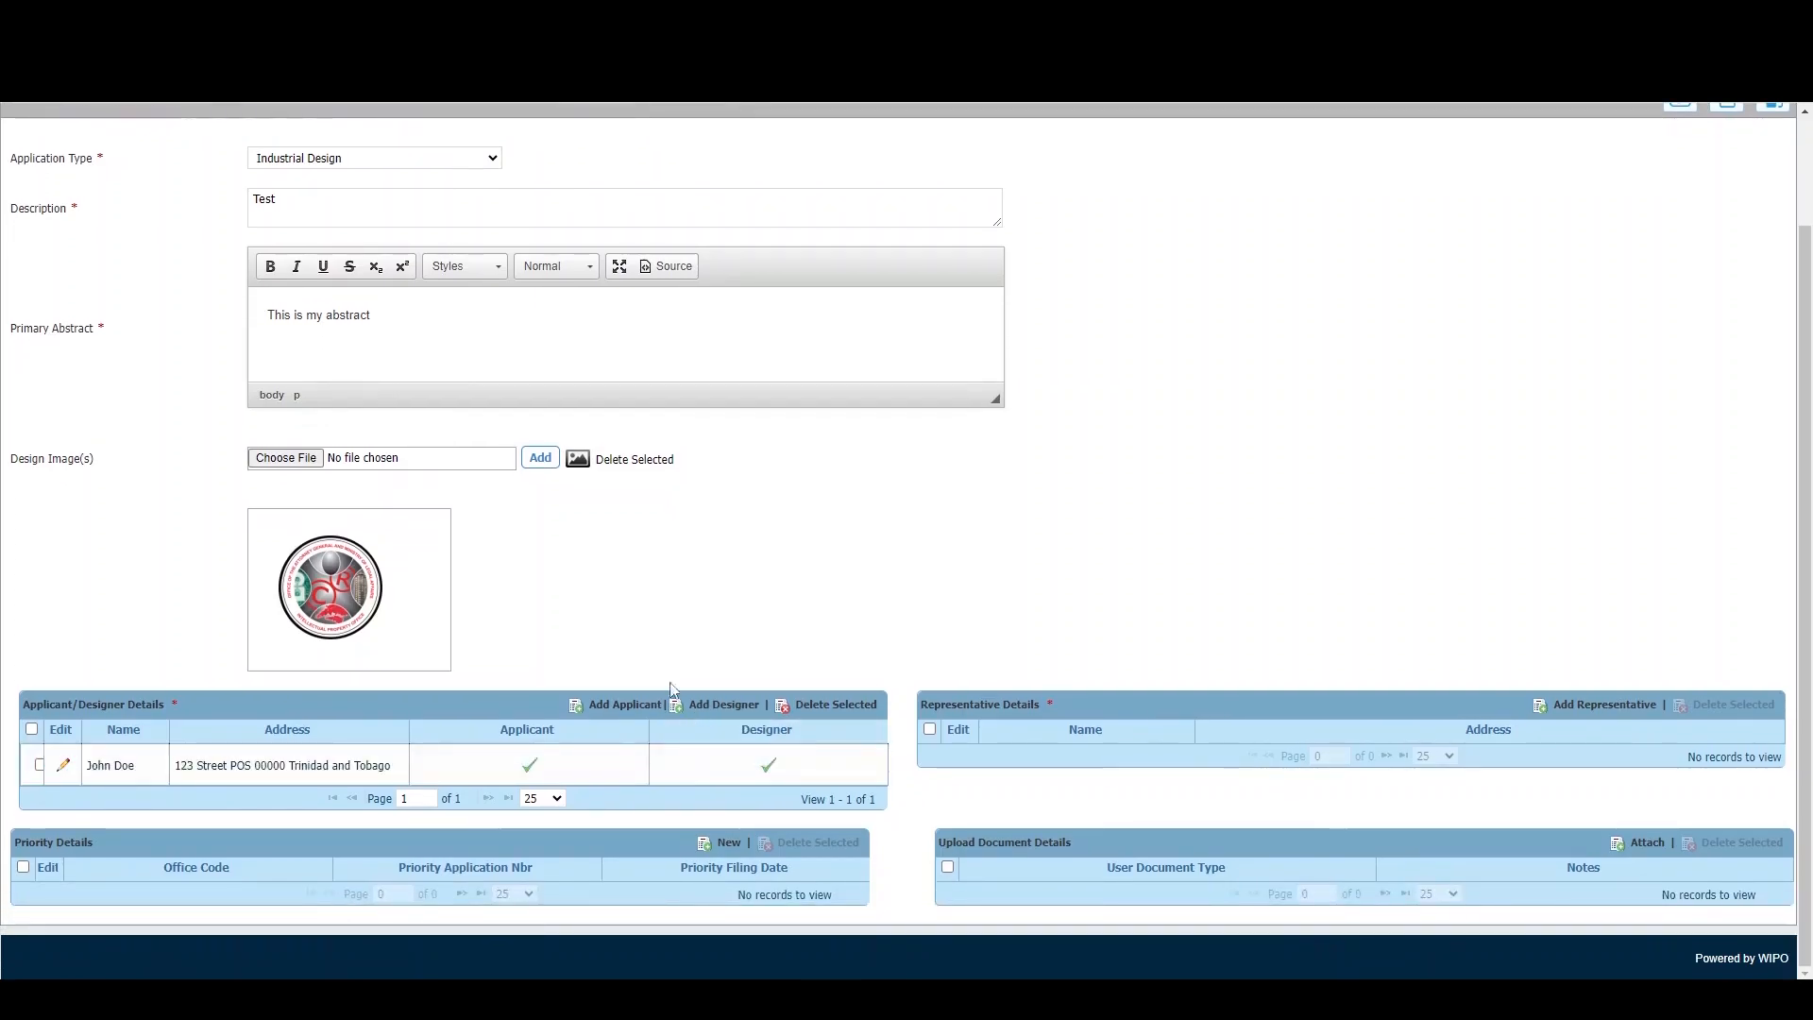
{"action": "left_click", "coordinate": [38, 764]}
{"action": "left_click", "coordinate": [1594, 708]}
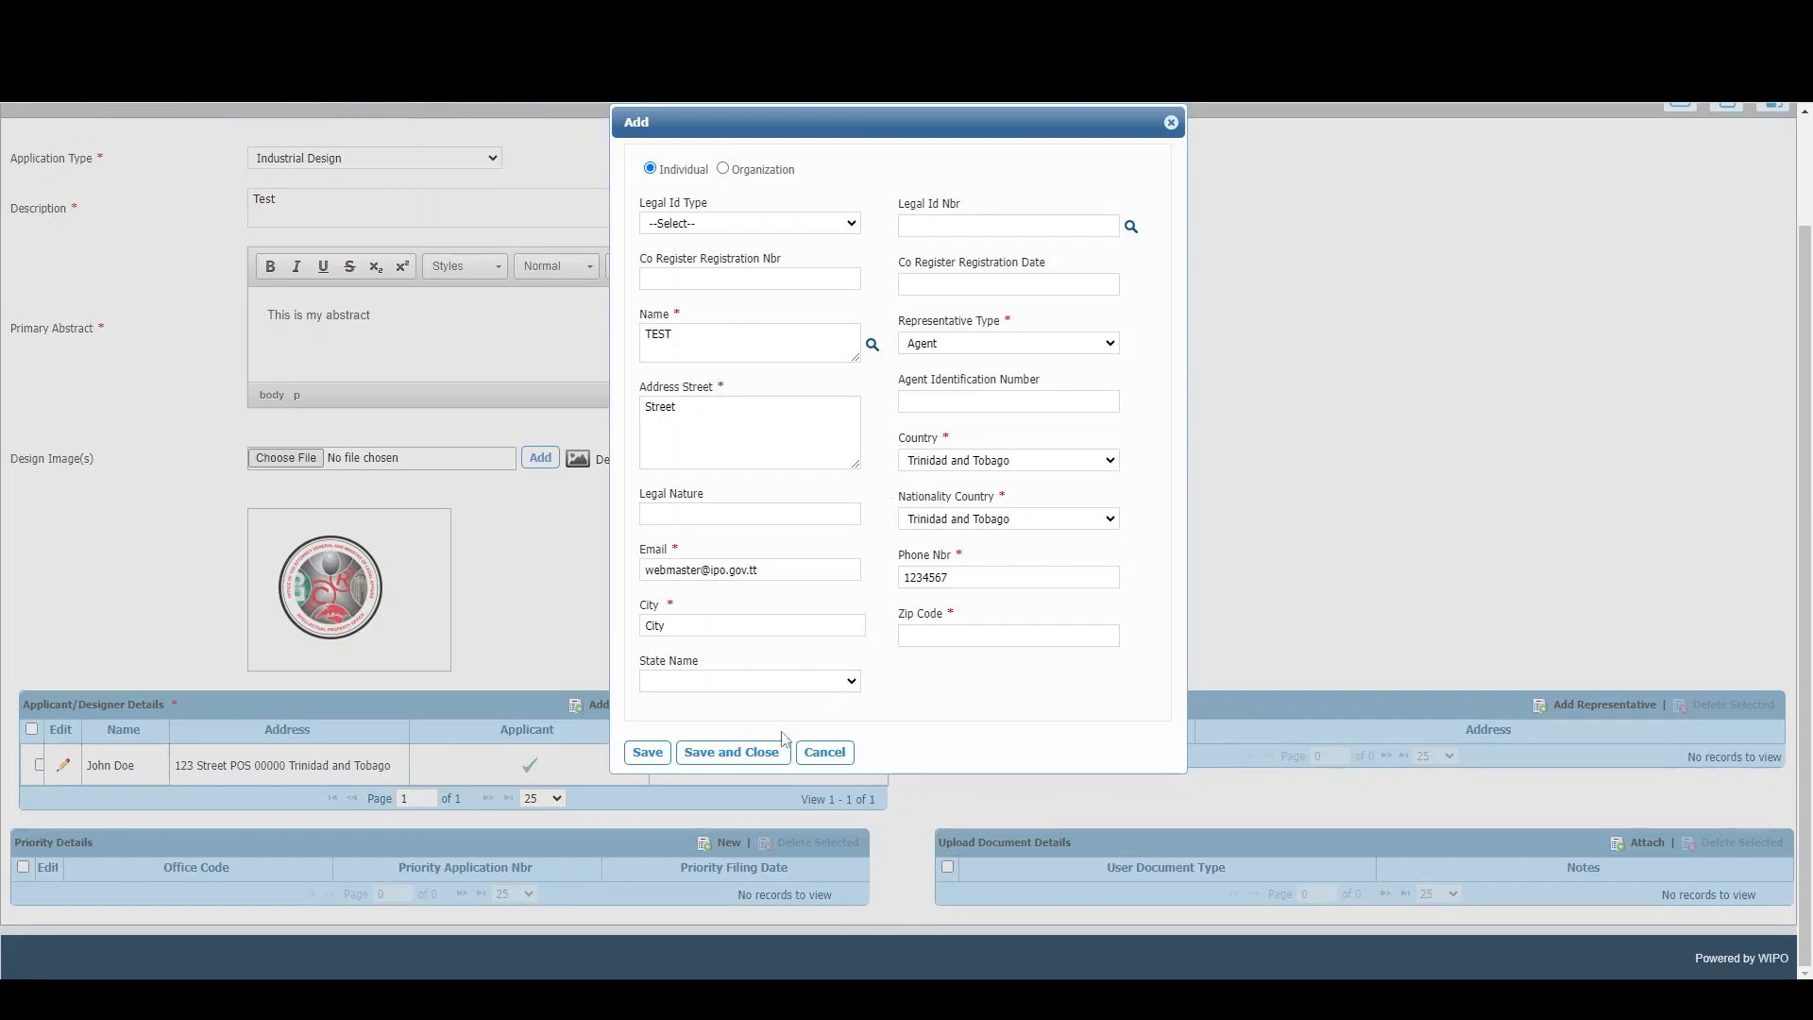
{"action": "left_click", "coordinate": [954, 636]}
{"action": "left_click", "coordinate": [1032, 682]}
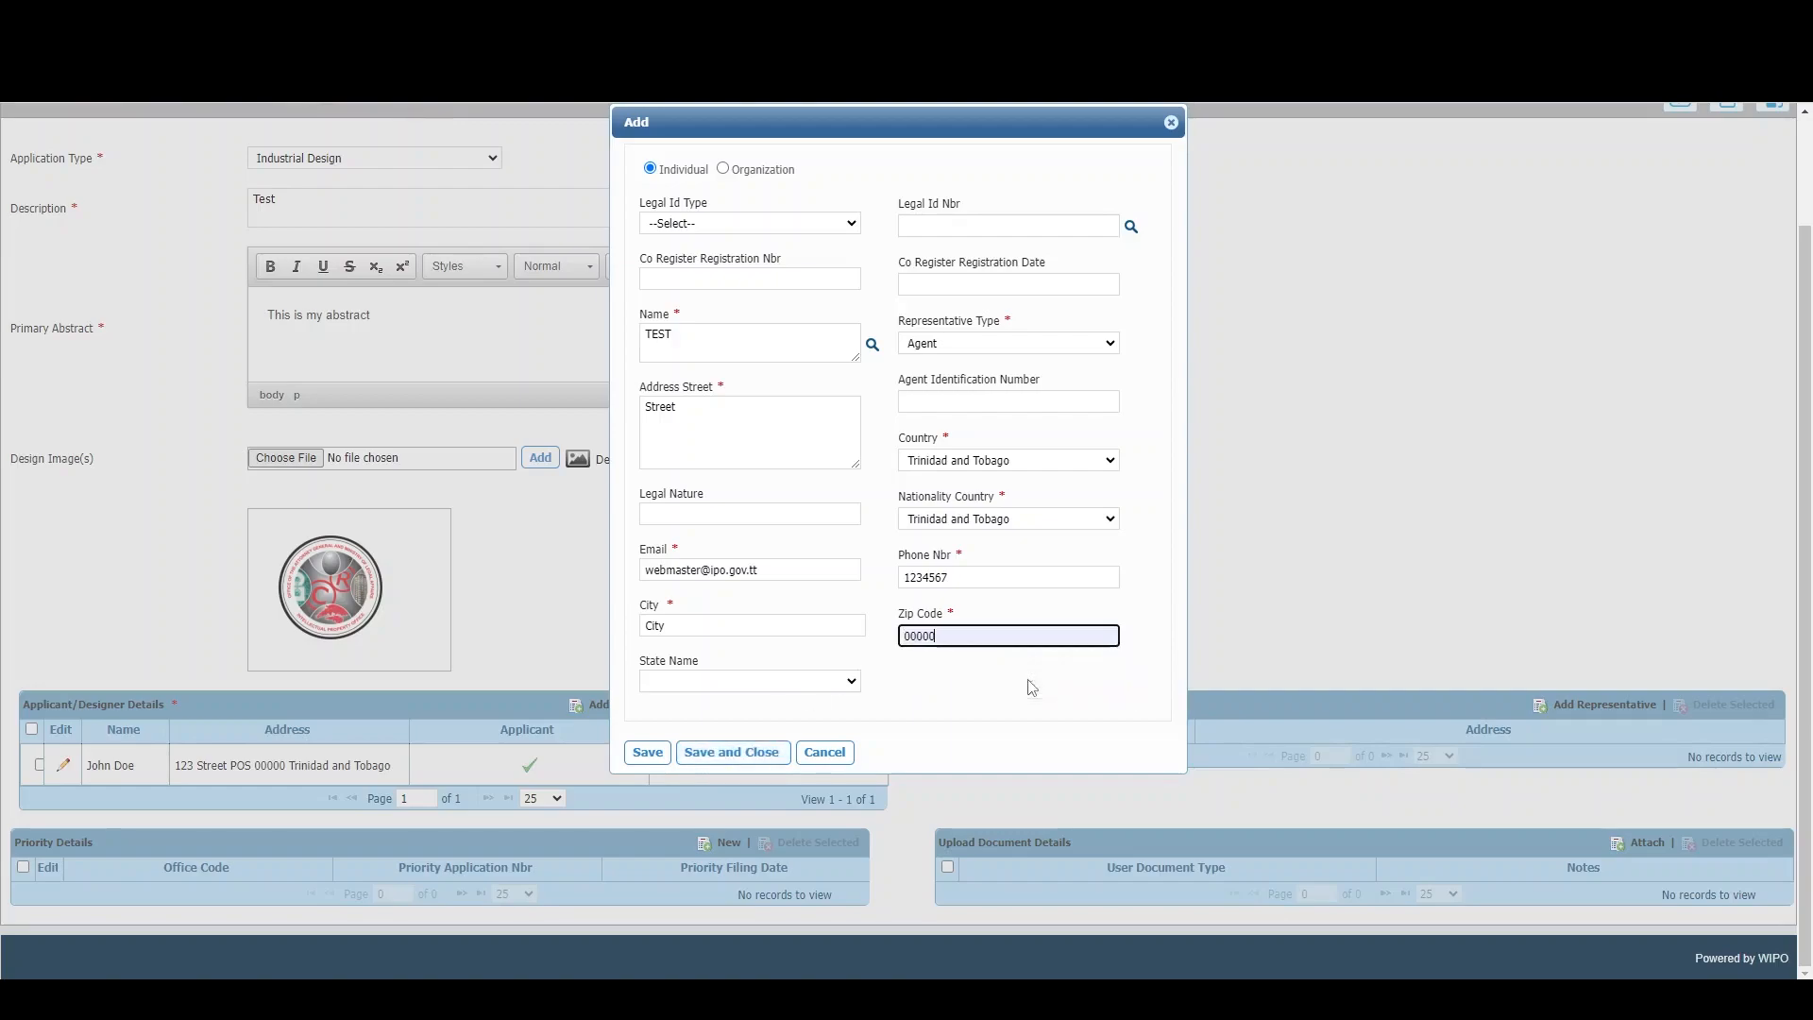
{"action": "left_click", "coordinate": [715, 753]}
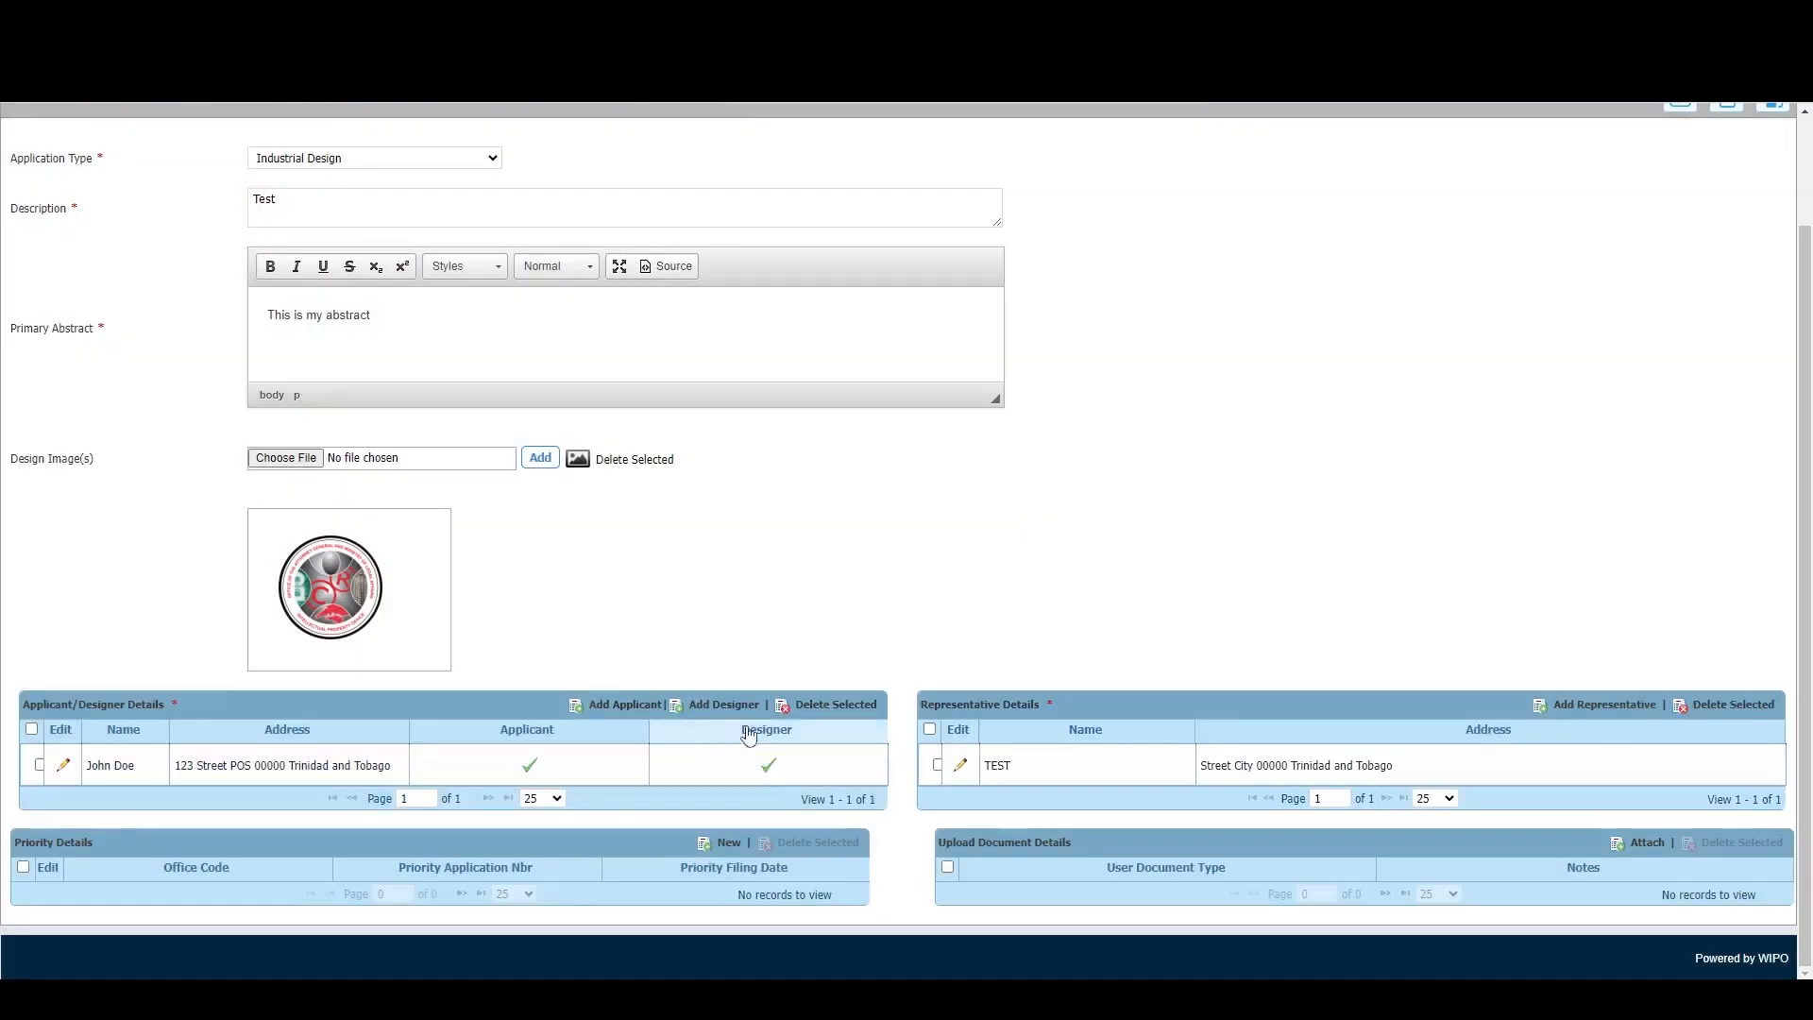
{"action": "left_click", "coordinate": [728, 842]}
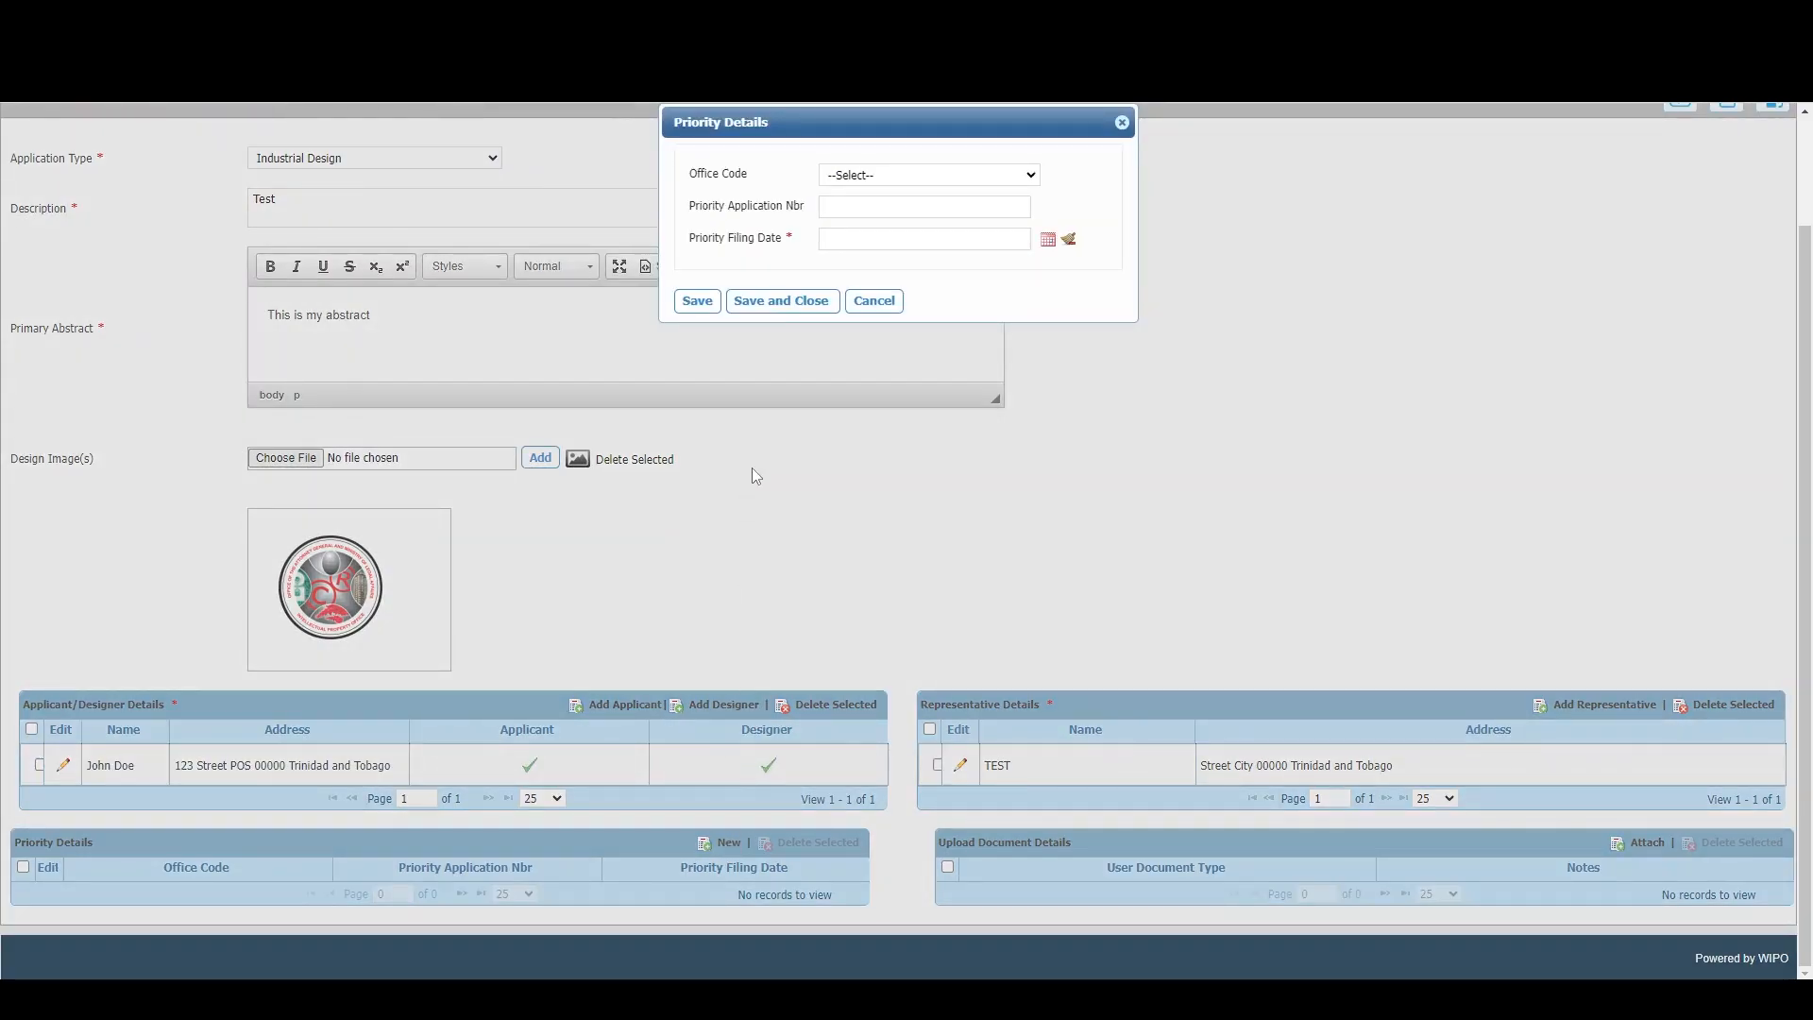
{"action": "left_click", "coordinate": [870, 175]}
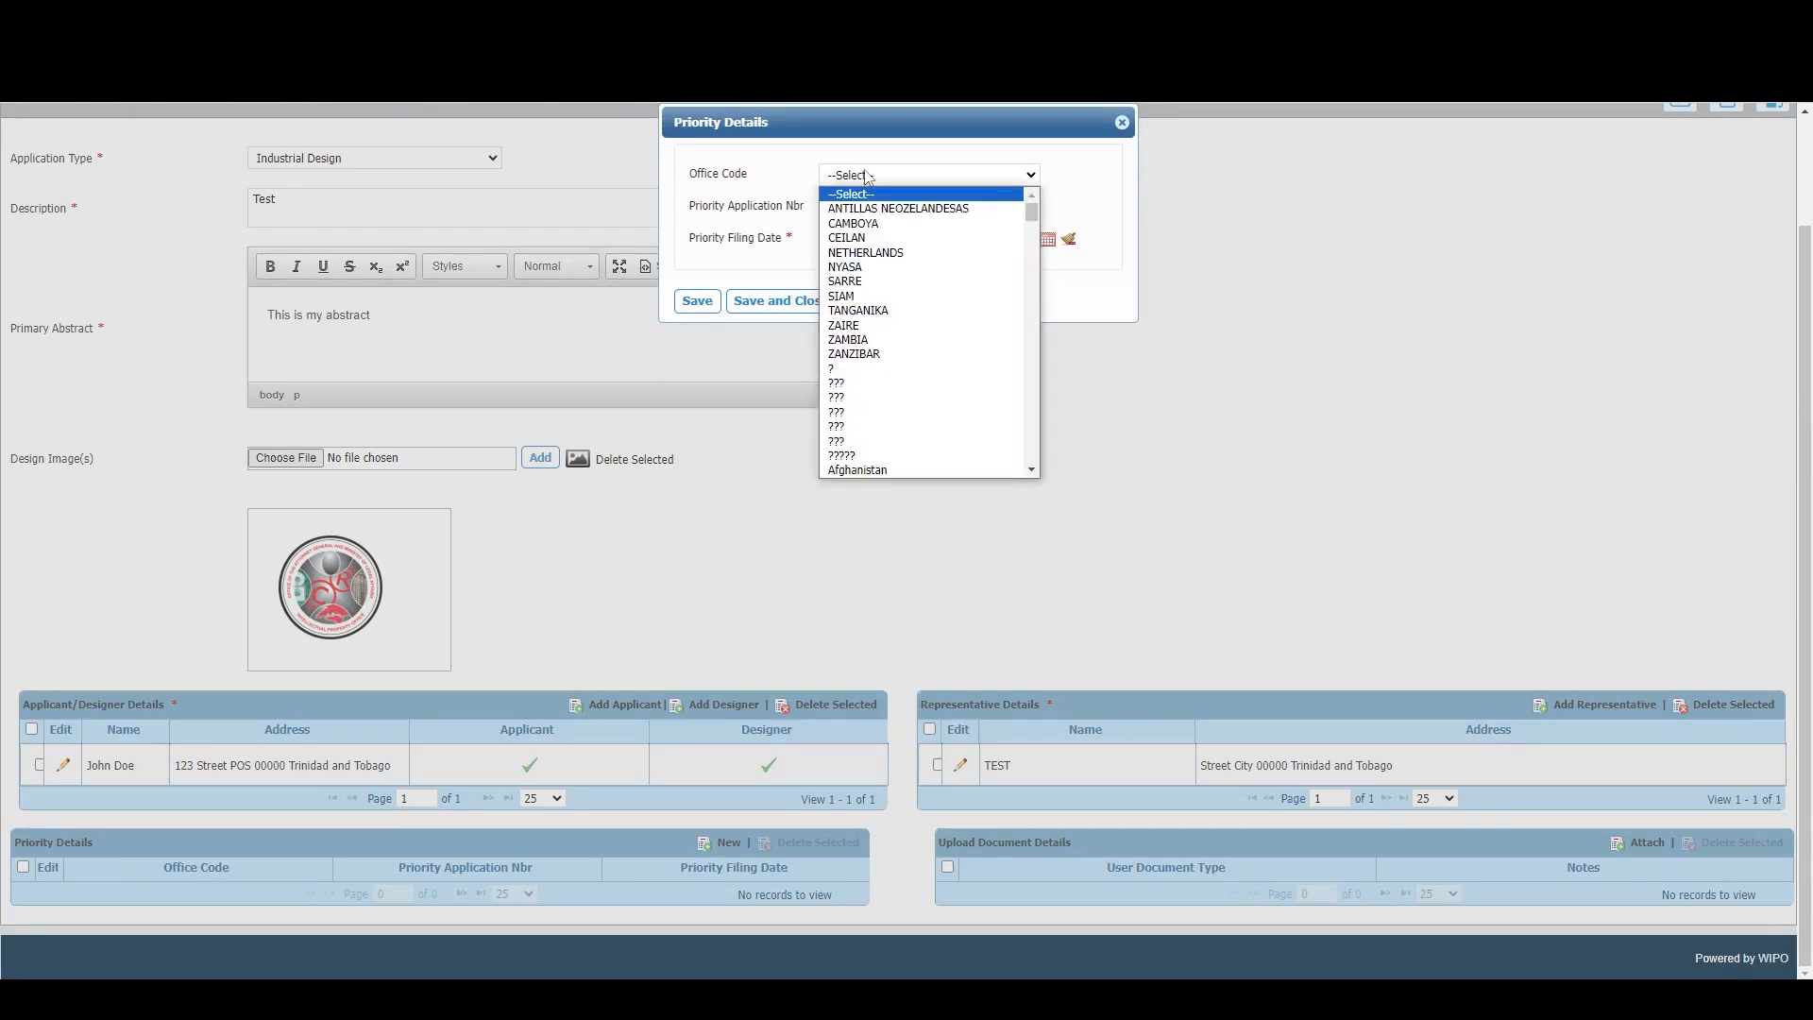
{"action": "left_click", "coordinate": [1089, 197]}
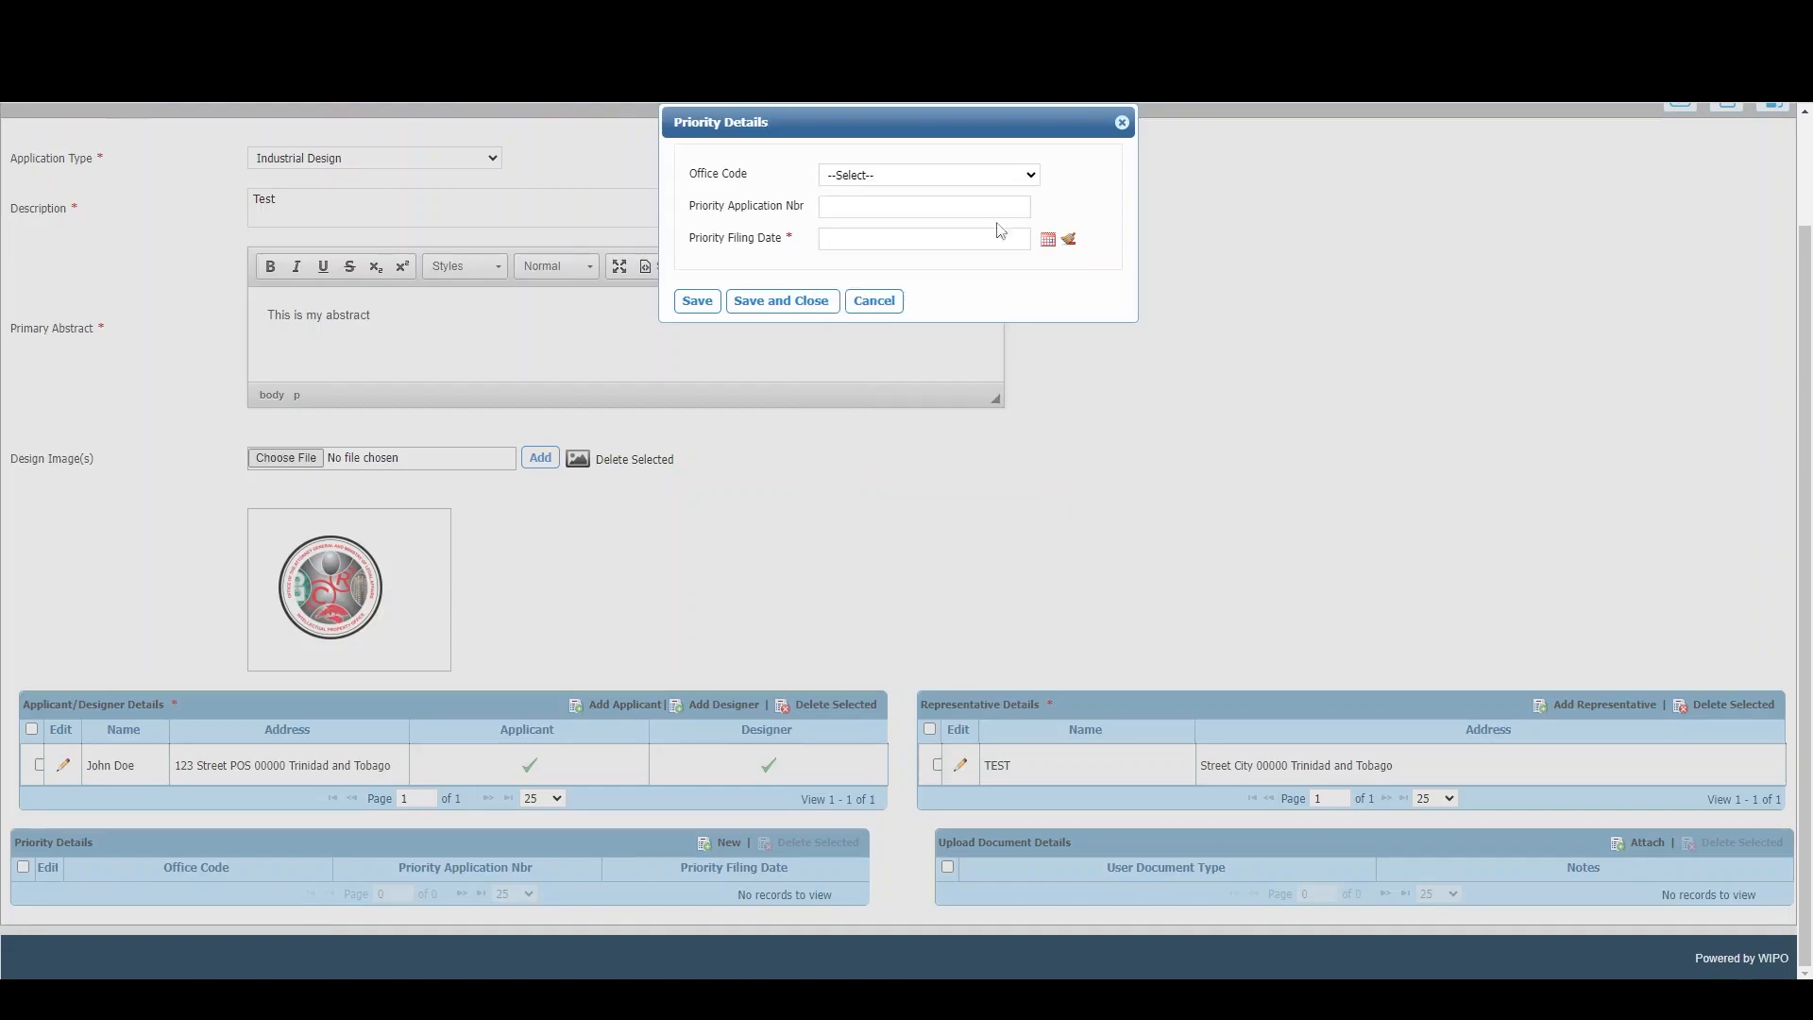
{"action": "left_click", "coordinate": [916, 206]}
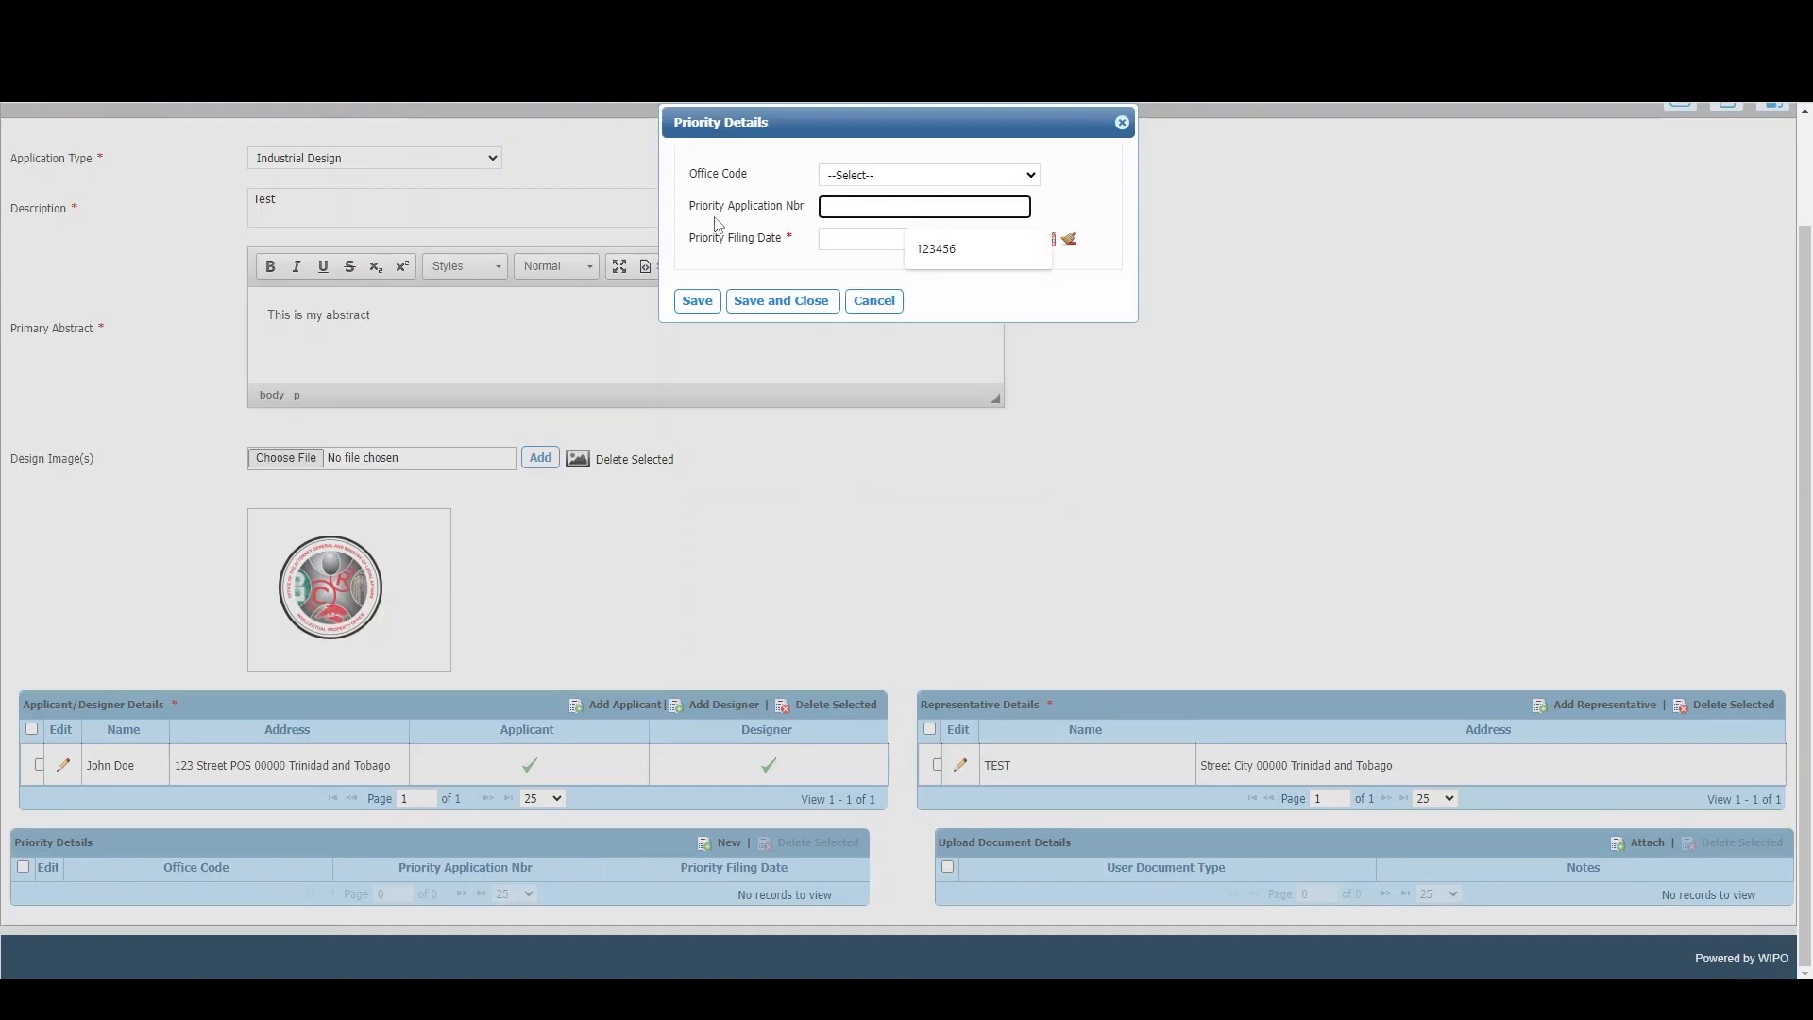
{"action": "left_click", "coordinate": [784, 247]}
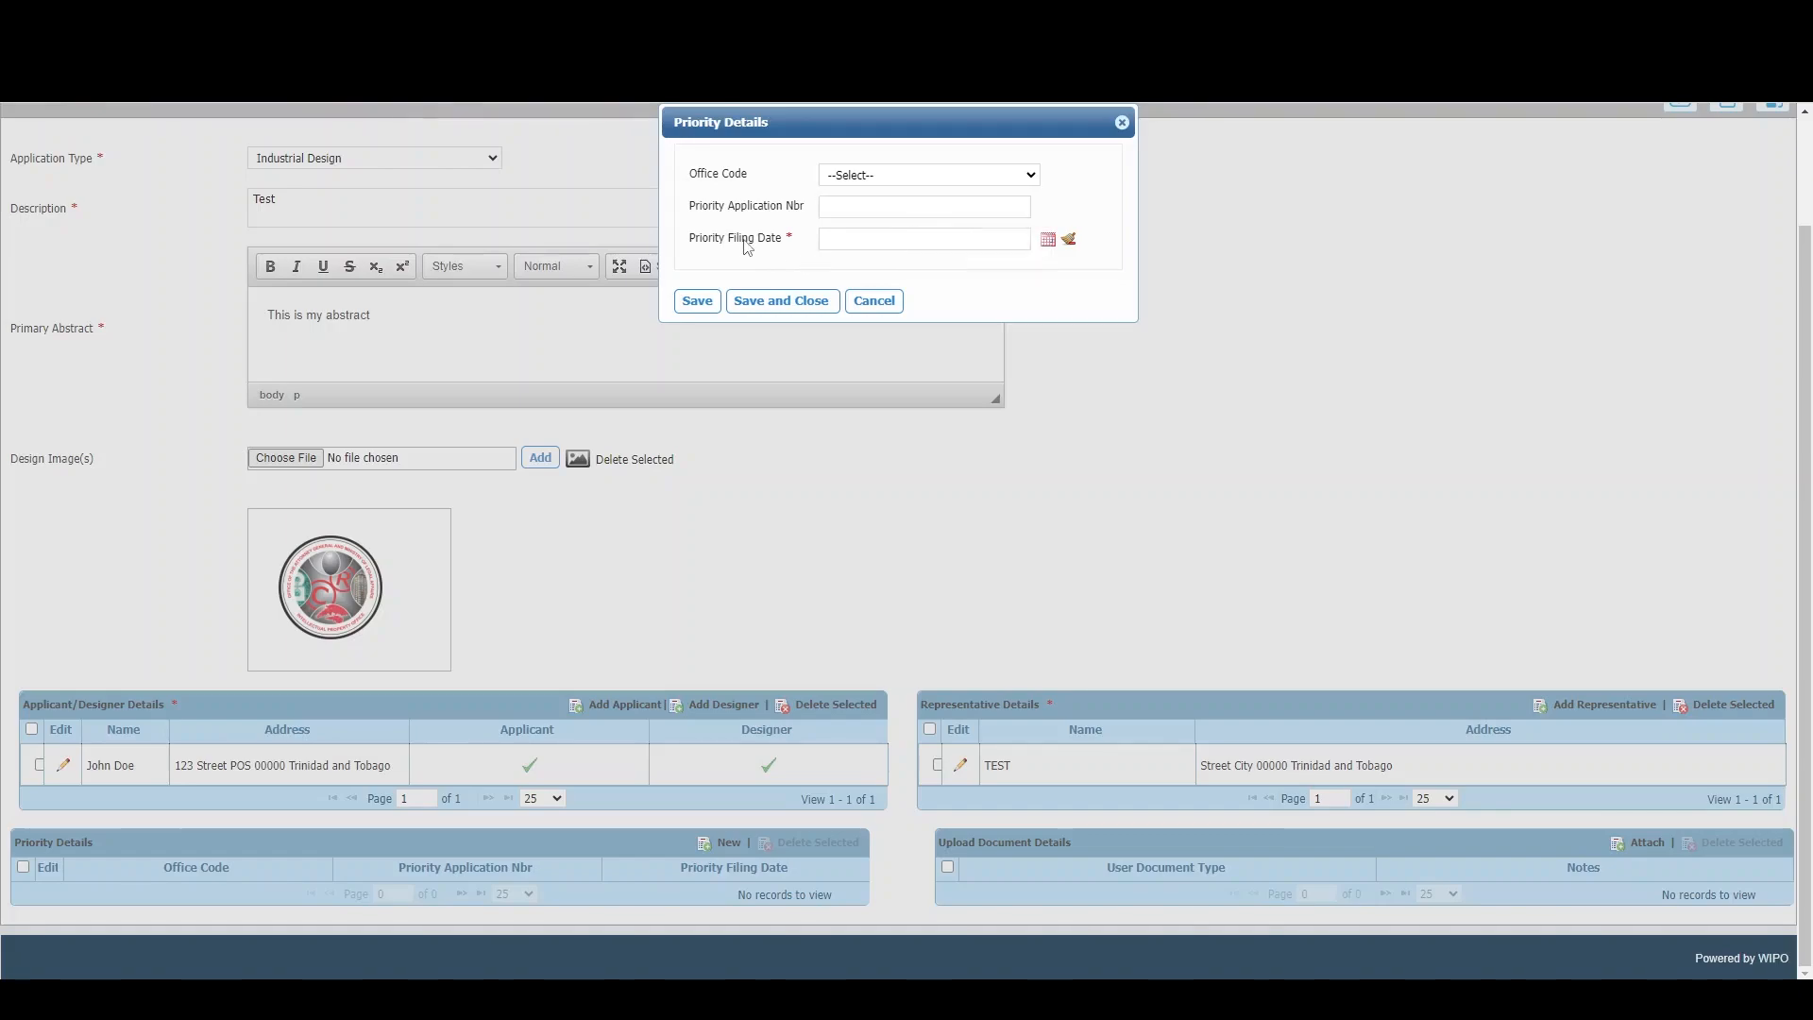
{"action": "left_click", "coordinate": [1026, 236]}
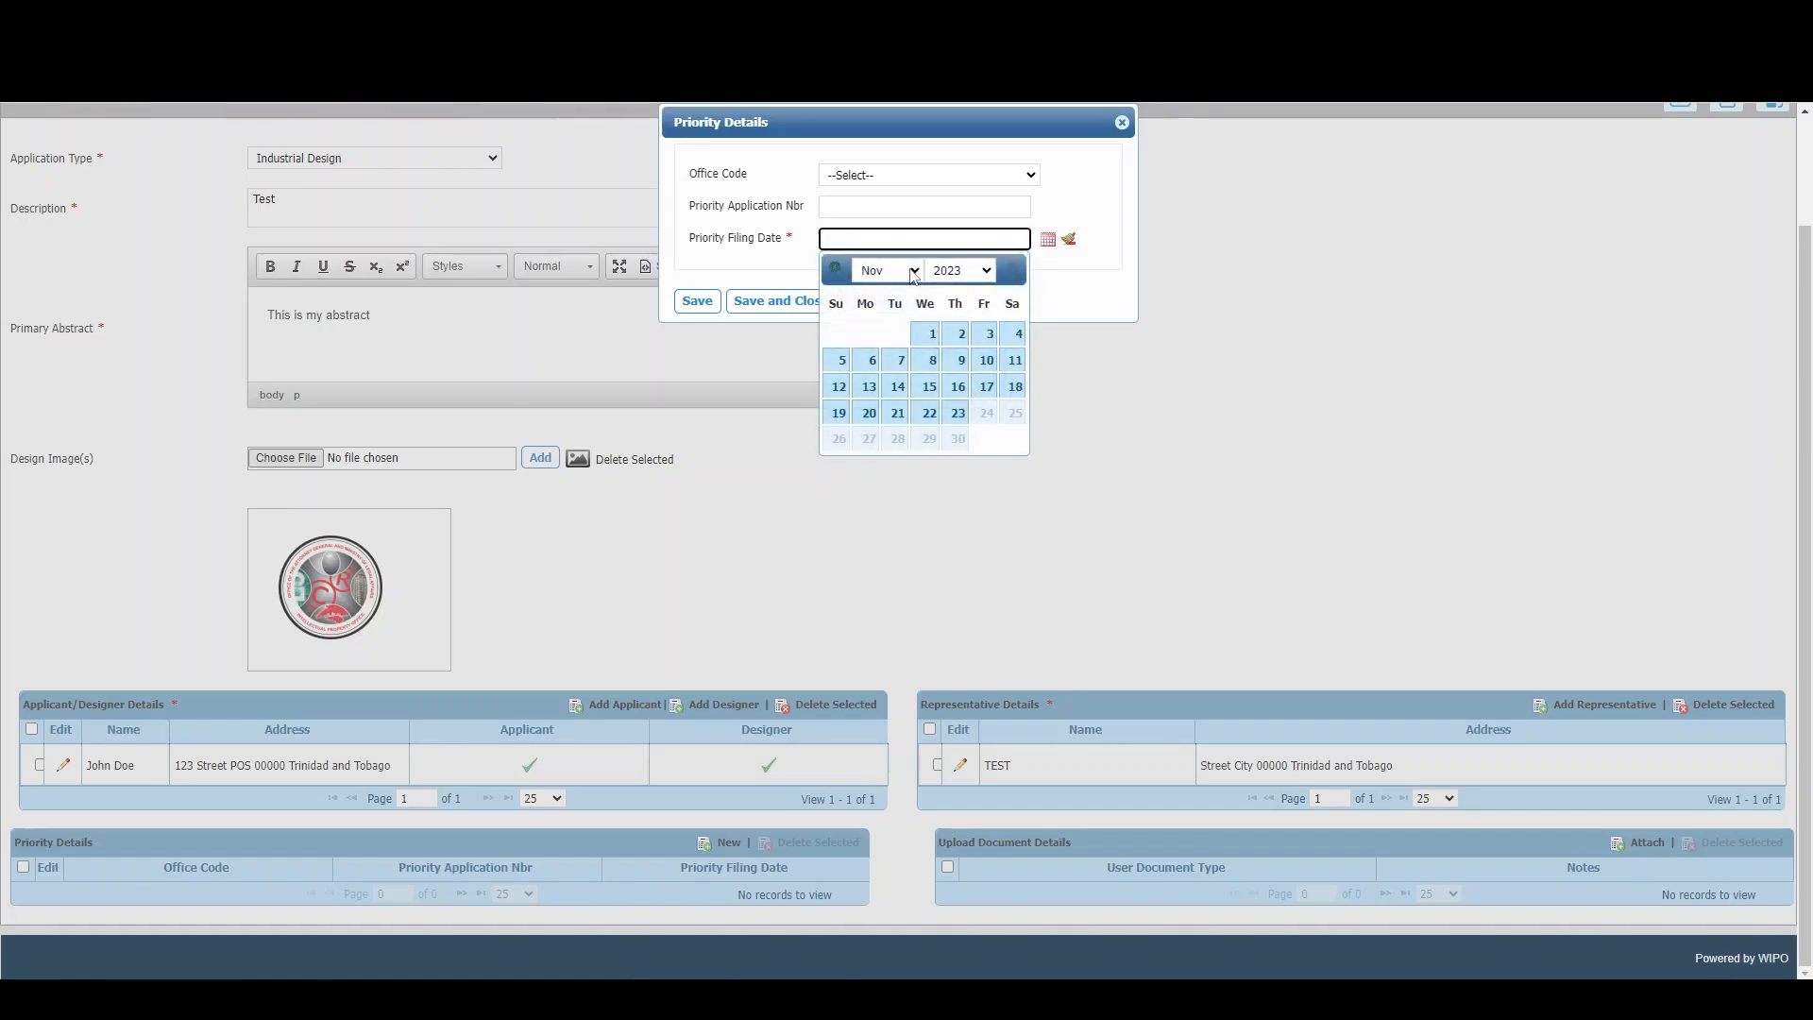
{"action": "left_click", "coordinate": [1122, 122]}
{"action": "left_click", "coordinate": [1647, 842]}
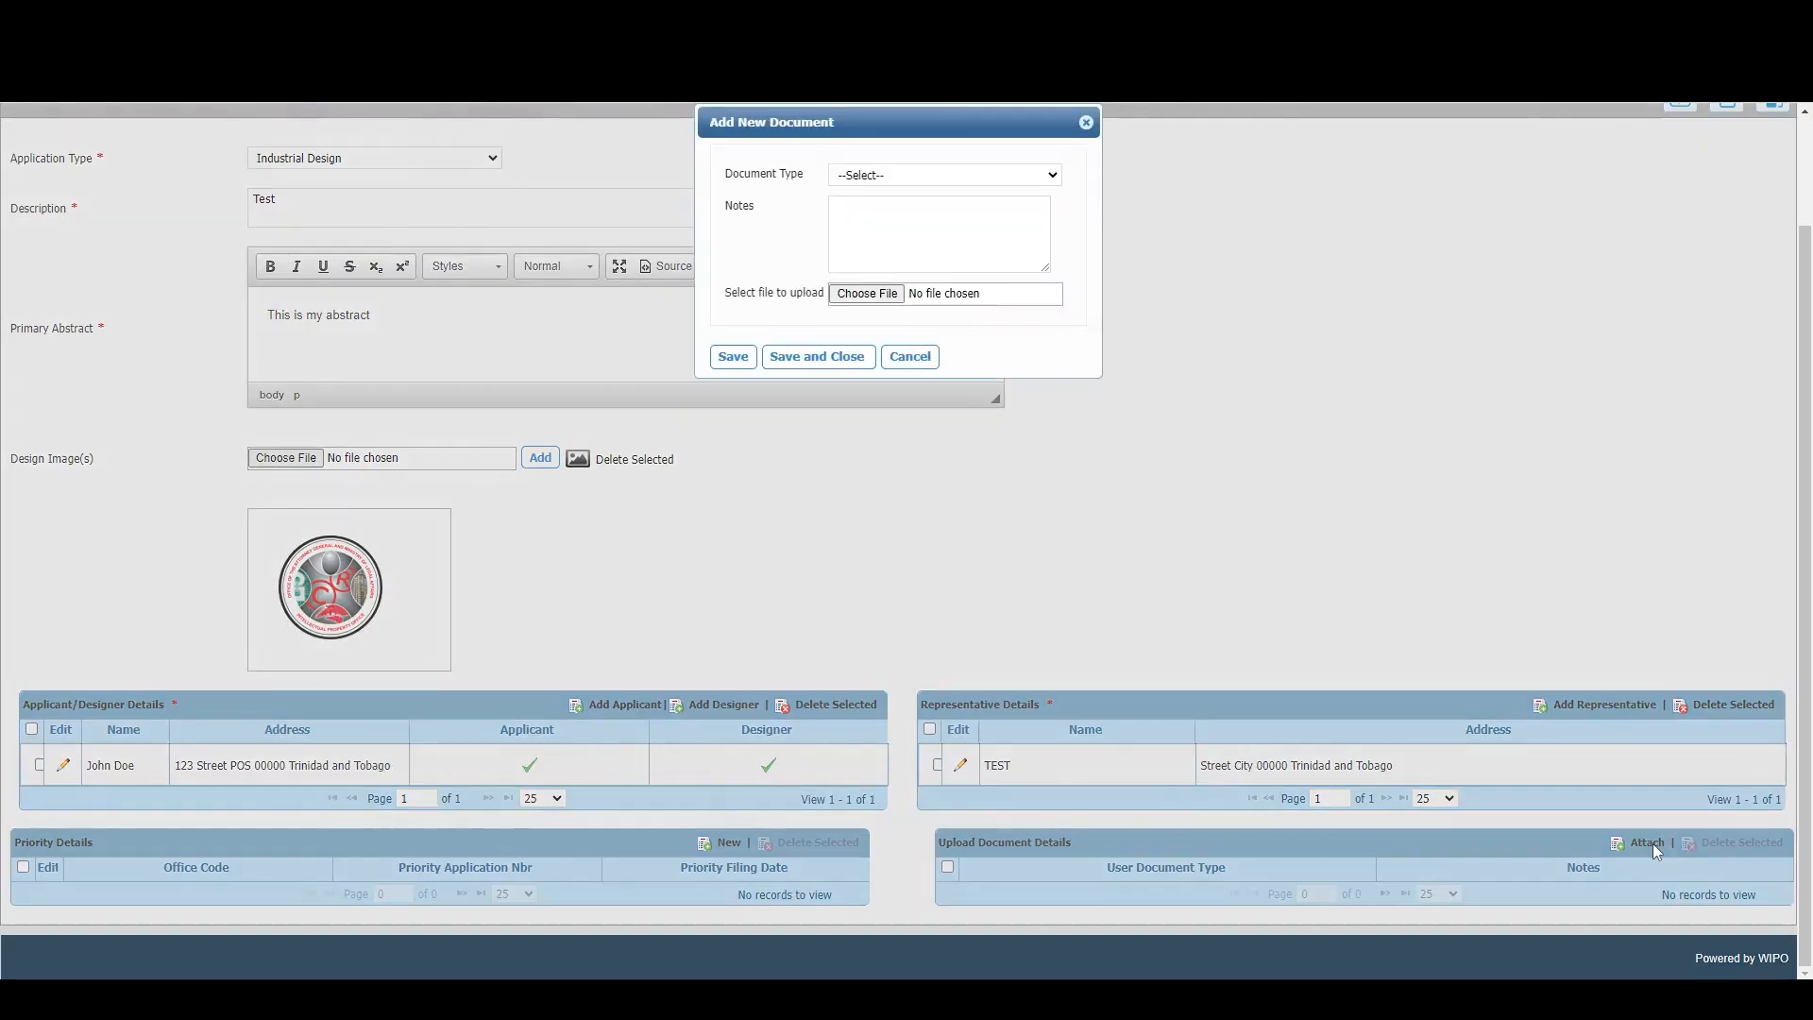
{"action": "left_click", "coordinate": [955, 183]}
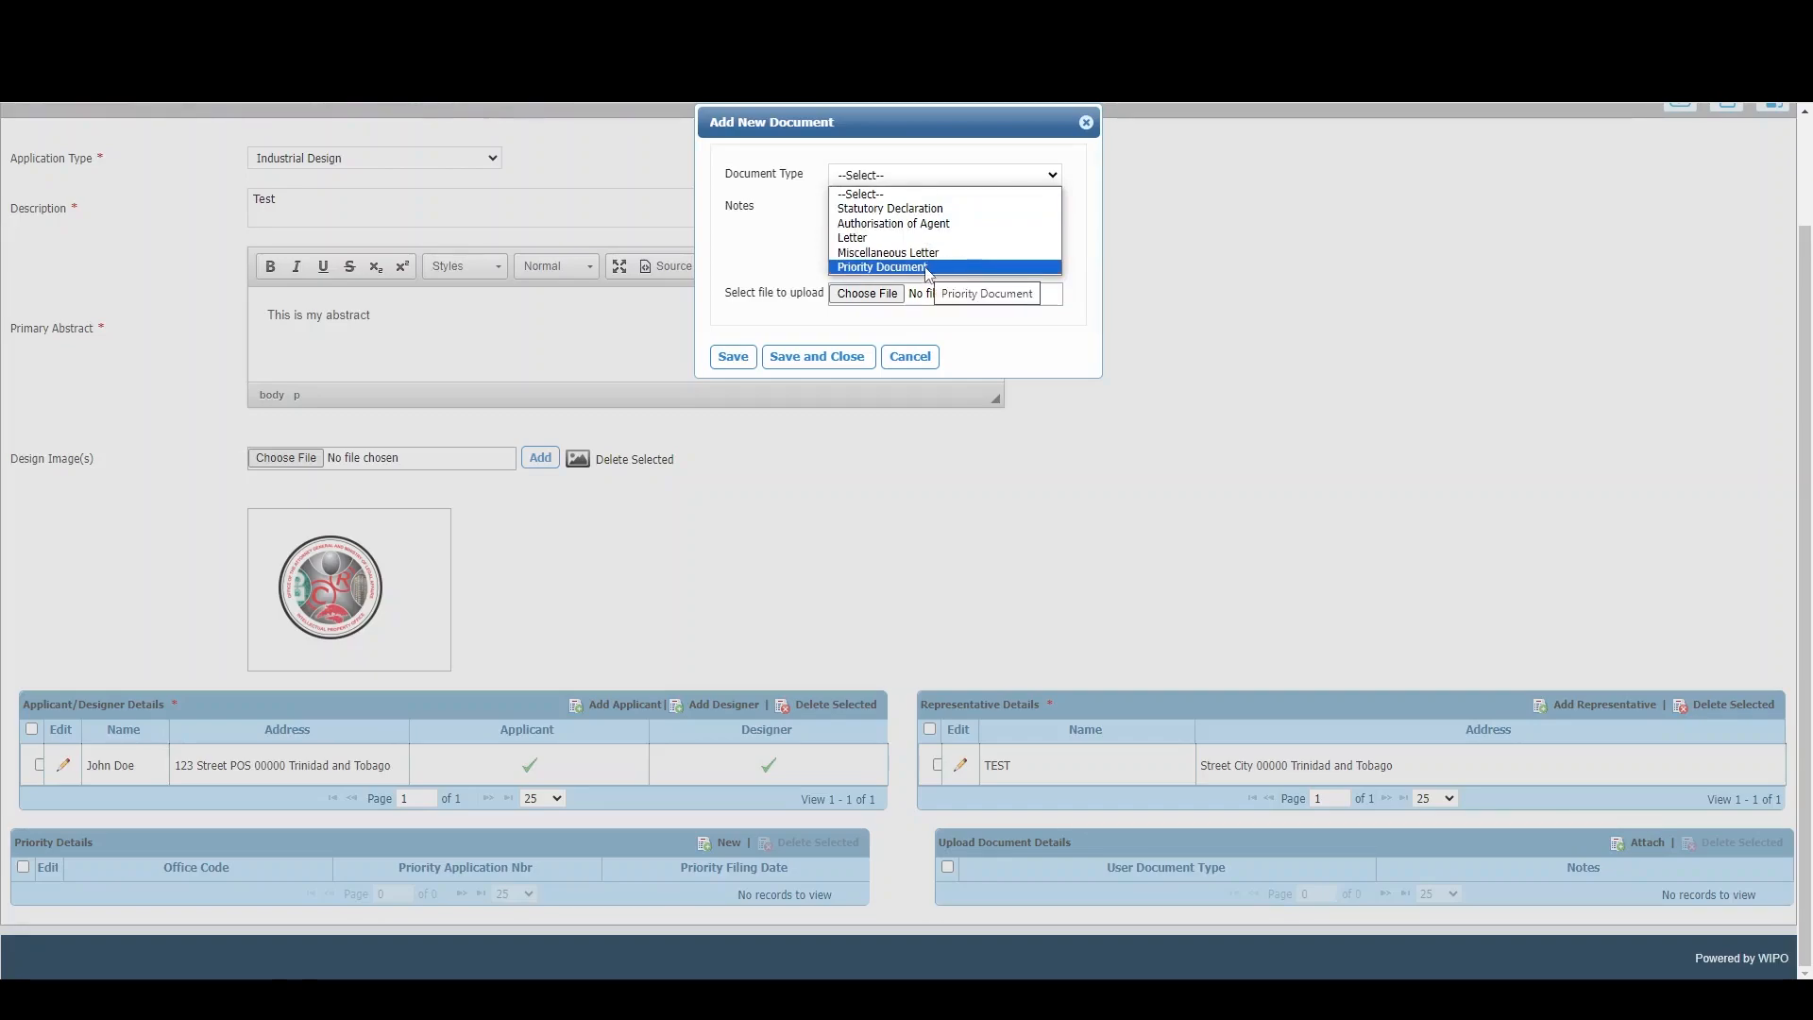
{"action": "left_click", "coordinate": [962, 329]}
{"action": "left_click", "coordinate": [878, 301]}
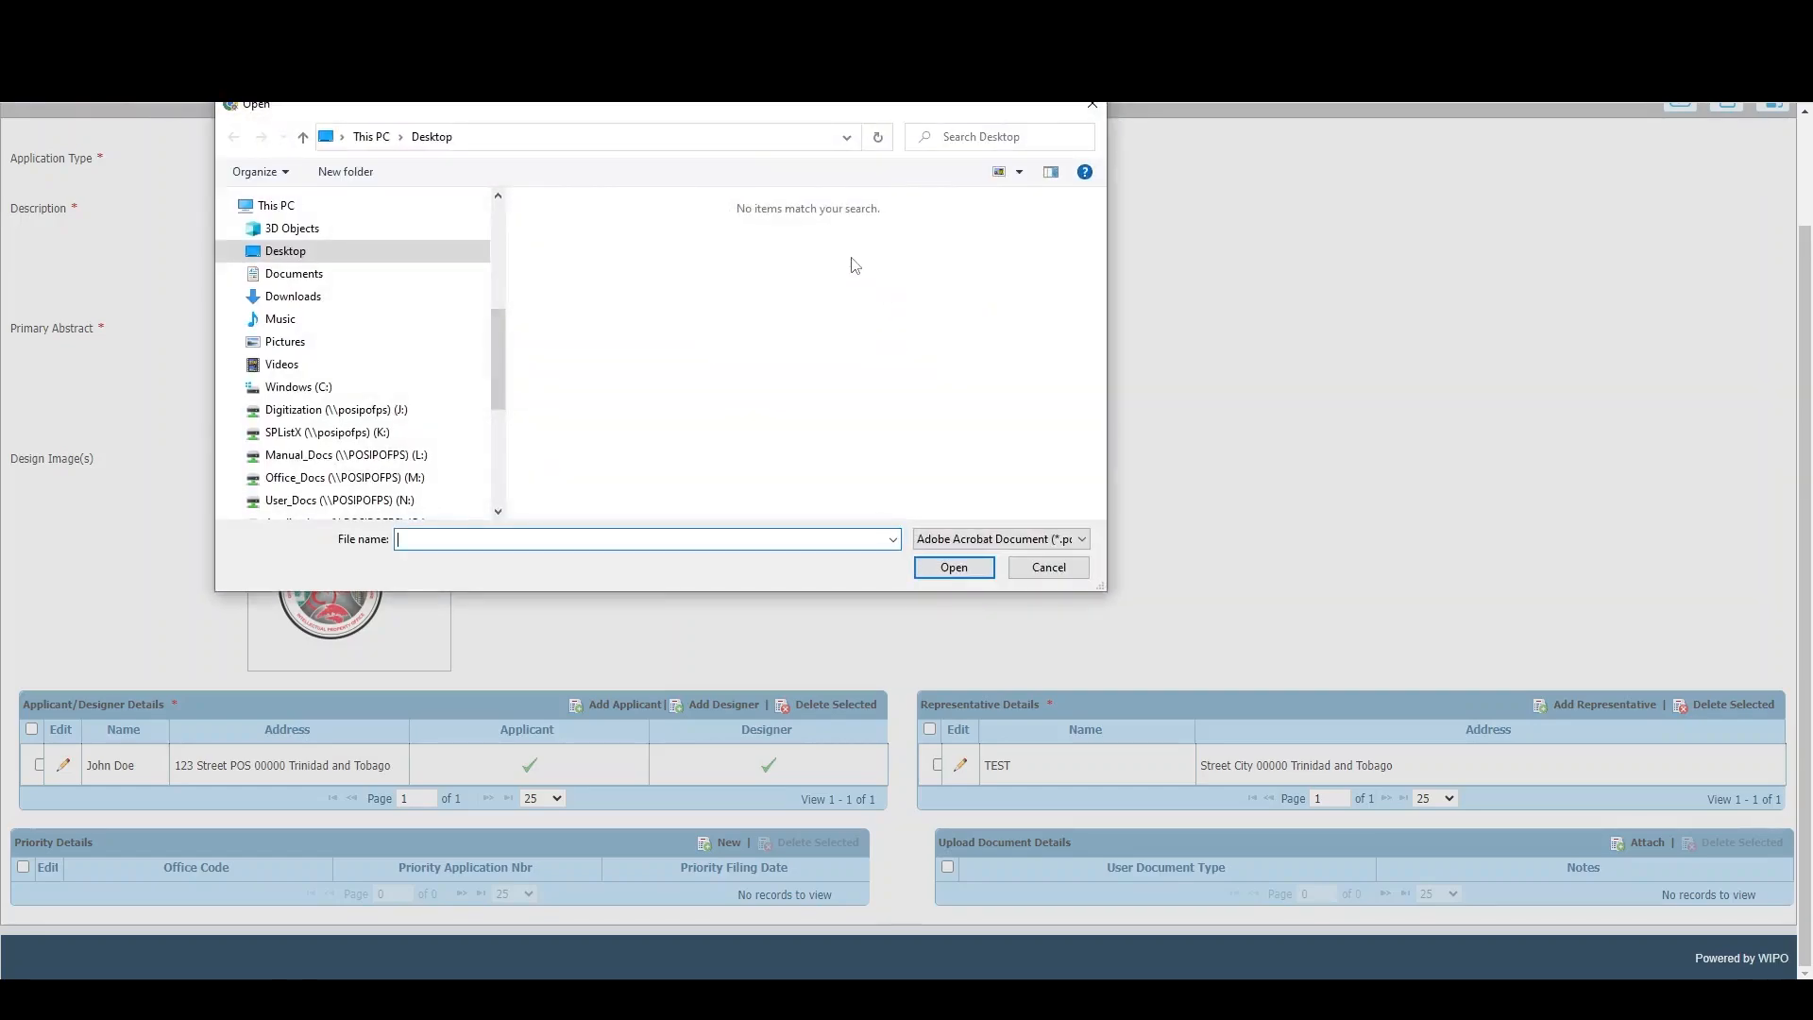
{"action": "left_click", "coordinate": [1045, 570]}
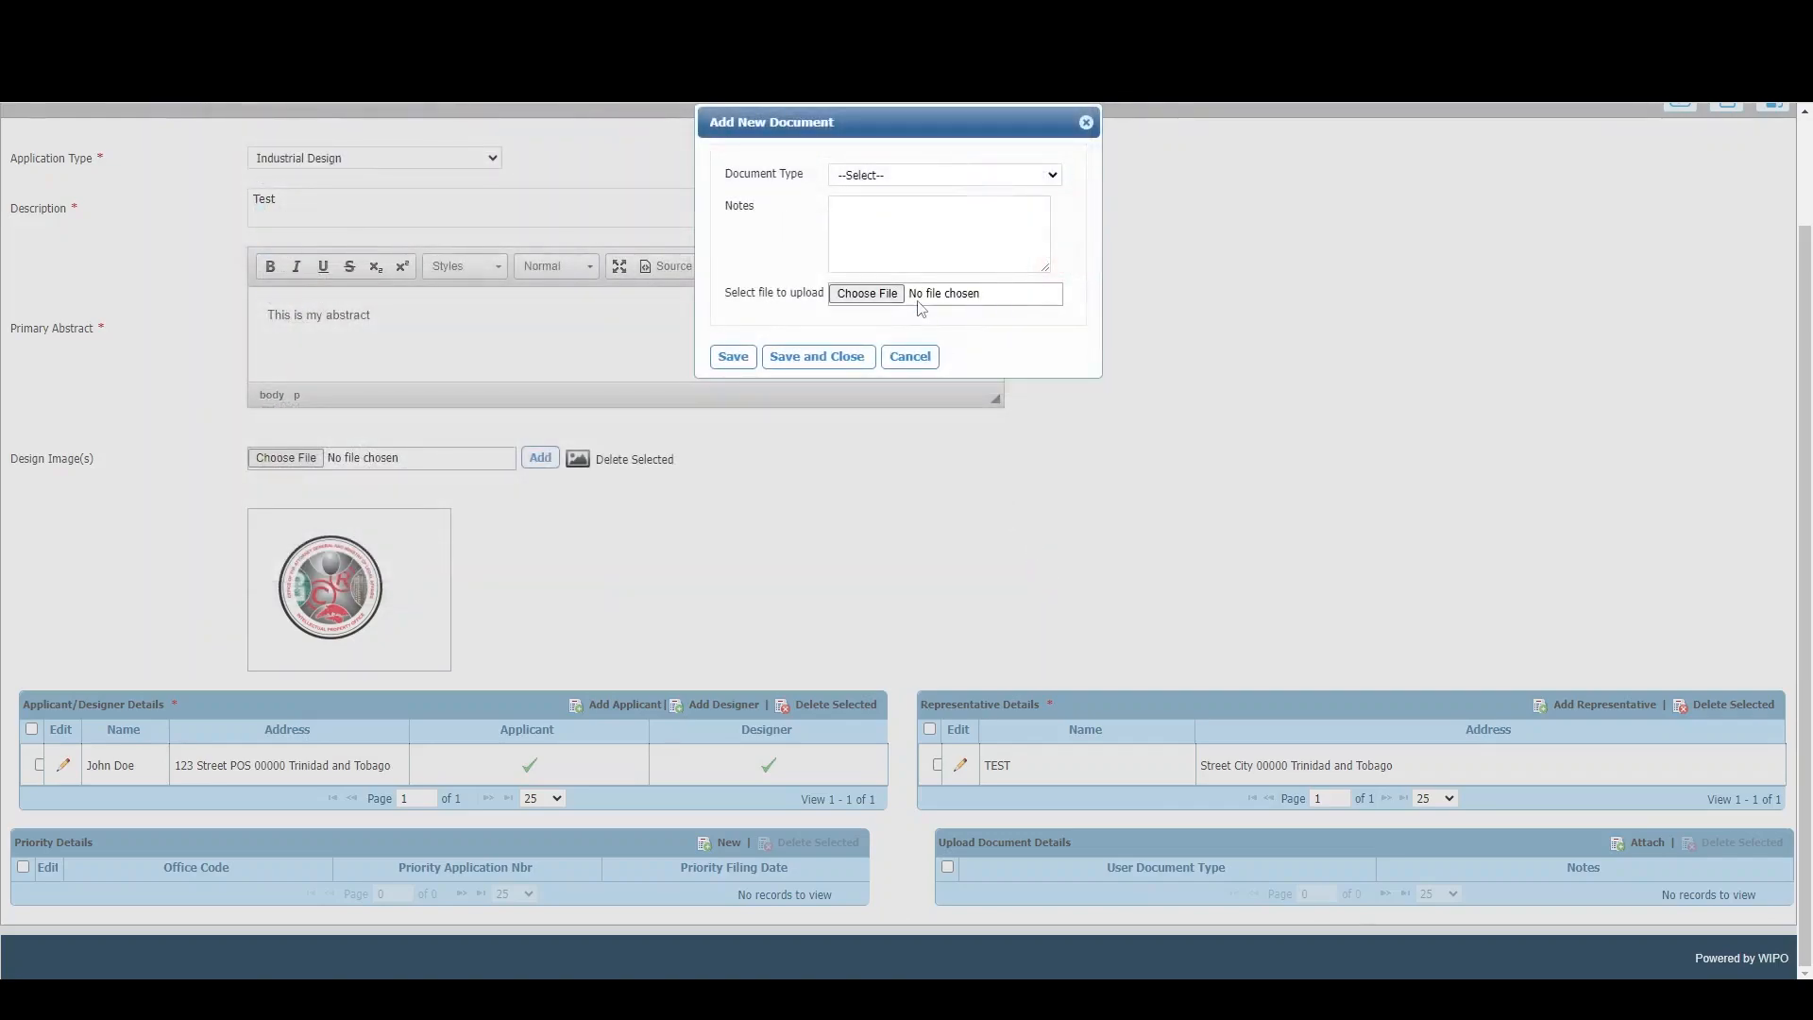
{"action": "left_click", "coordinate": [911, 356]}
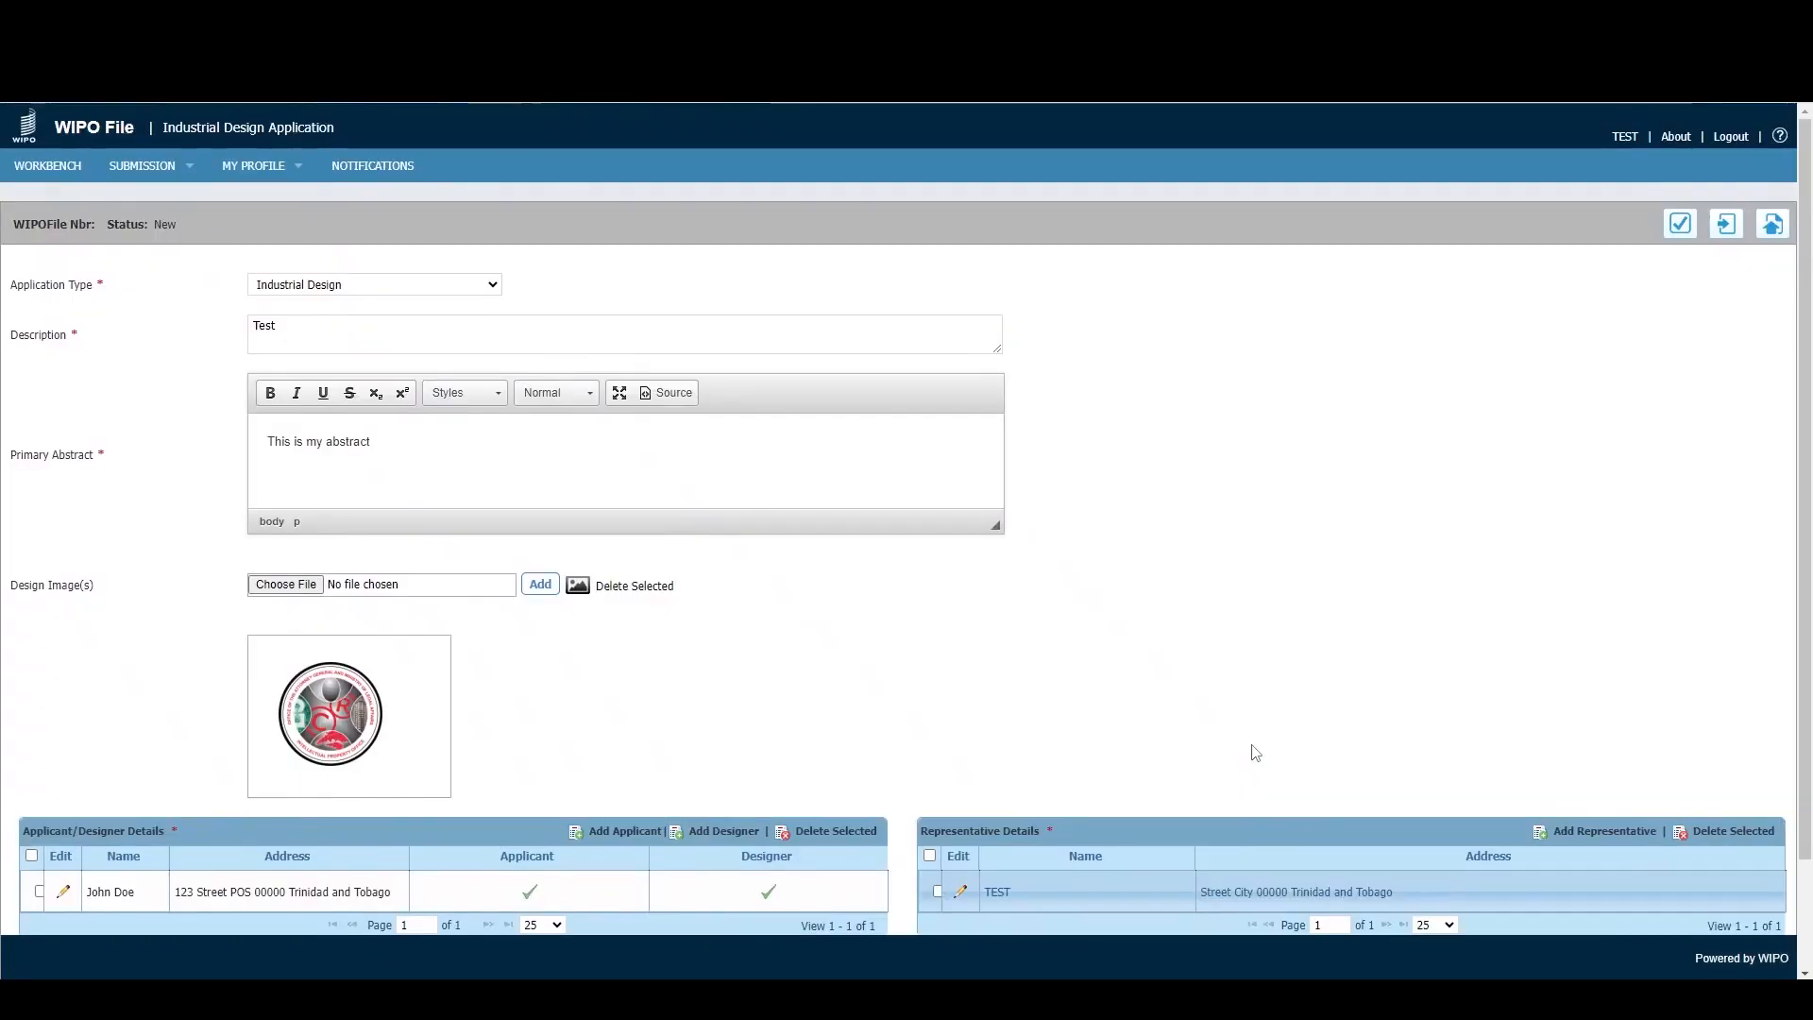
- Validate the application and dismiss the ready-to-submit confirmation
{"action": "scroll", "coordinate": [1255, 708], "scroll_direction": "down", "scroll_amount": 2}
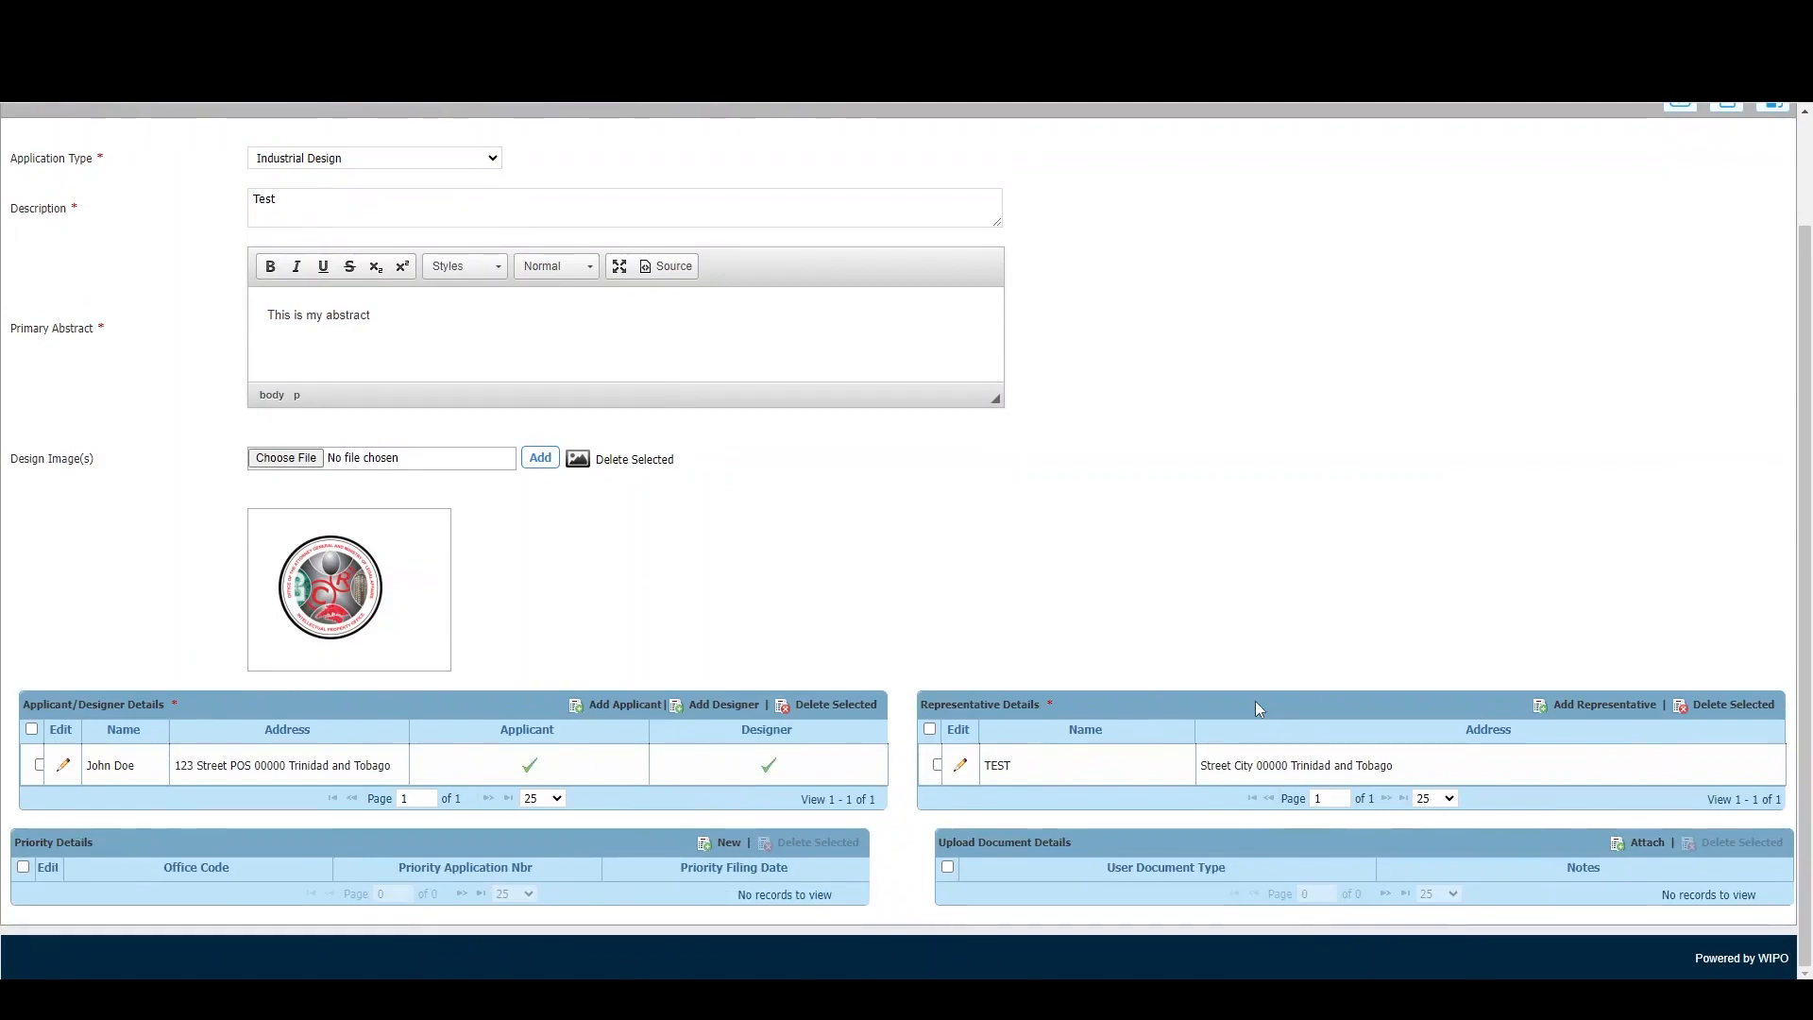
{"action": "scroll", "coordinate": [1255, 701], "scroll_direction": "up", "scroll_amount": 1}
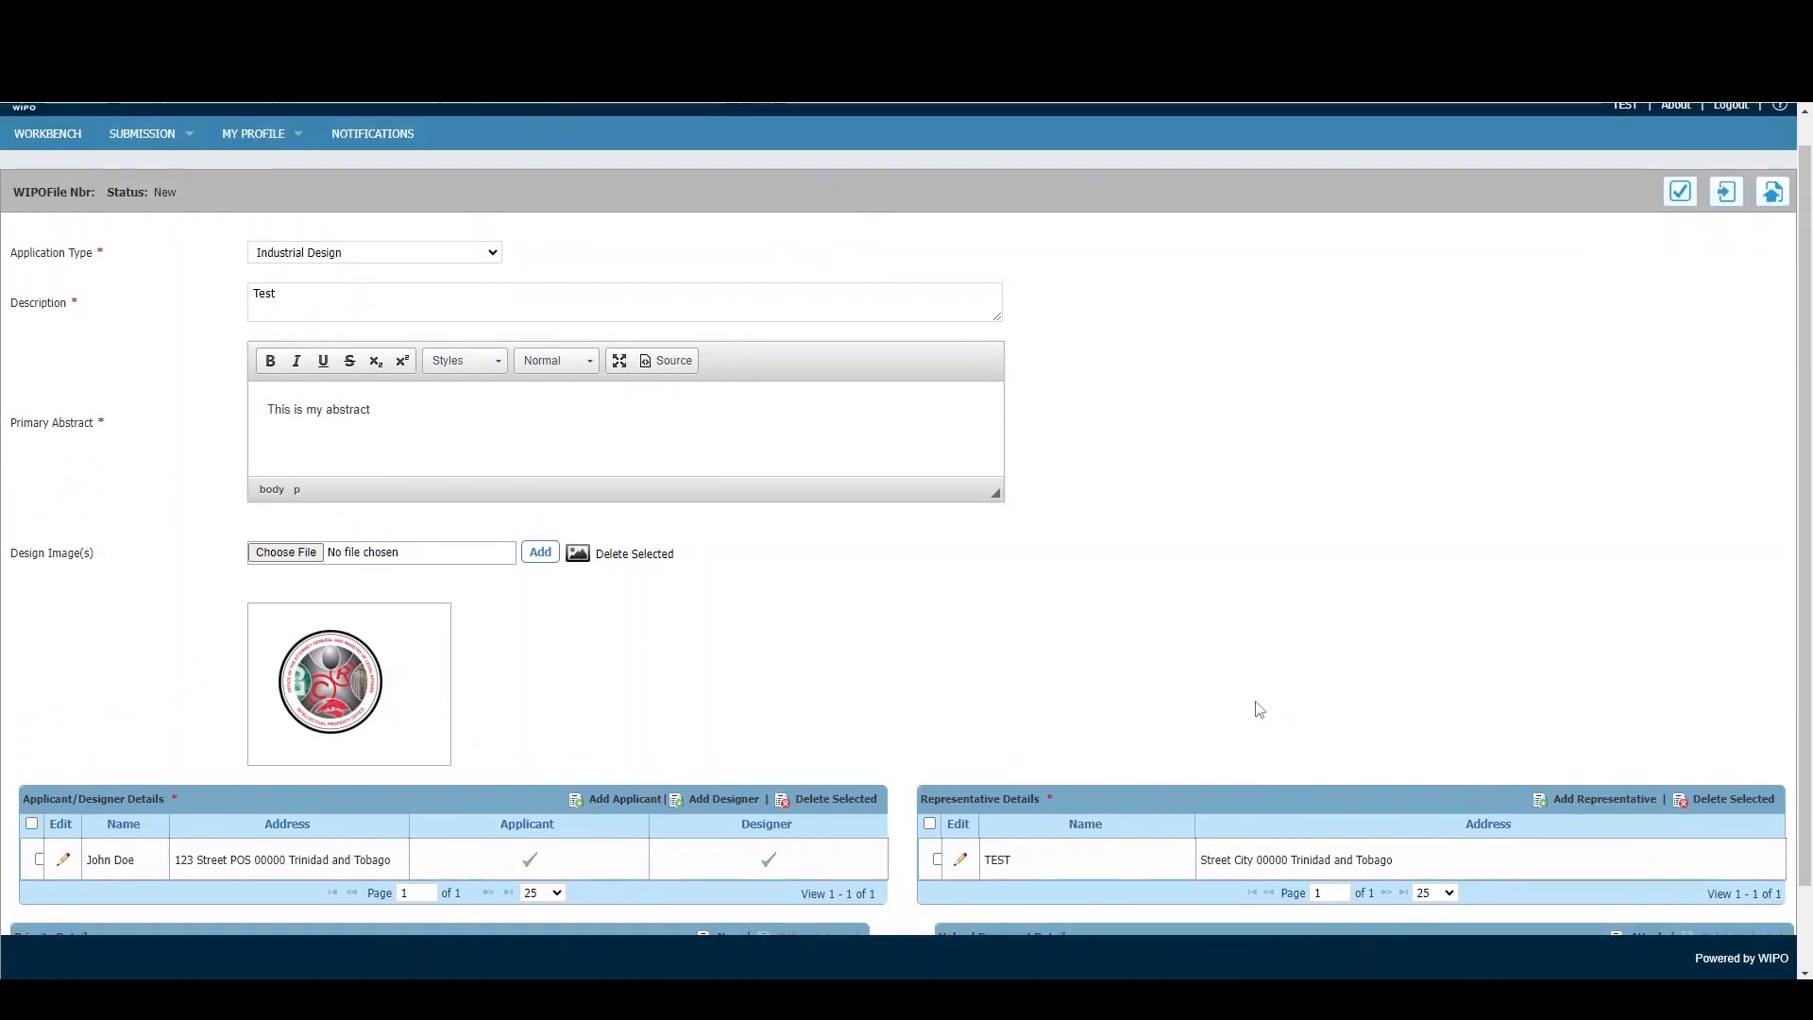
{"action": "left_click", "coordinate": [1677, 196]}
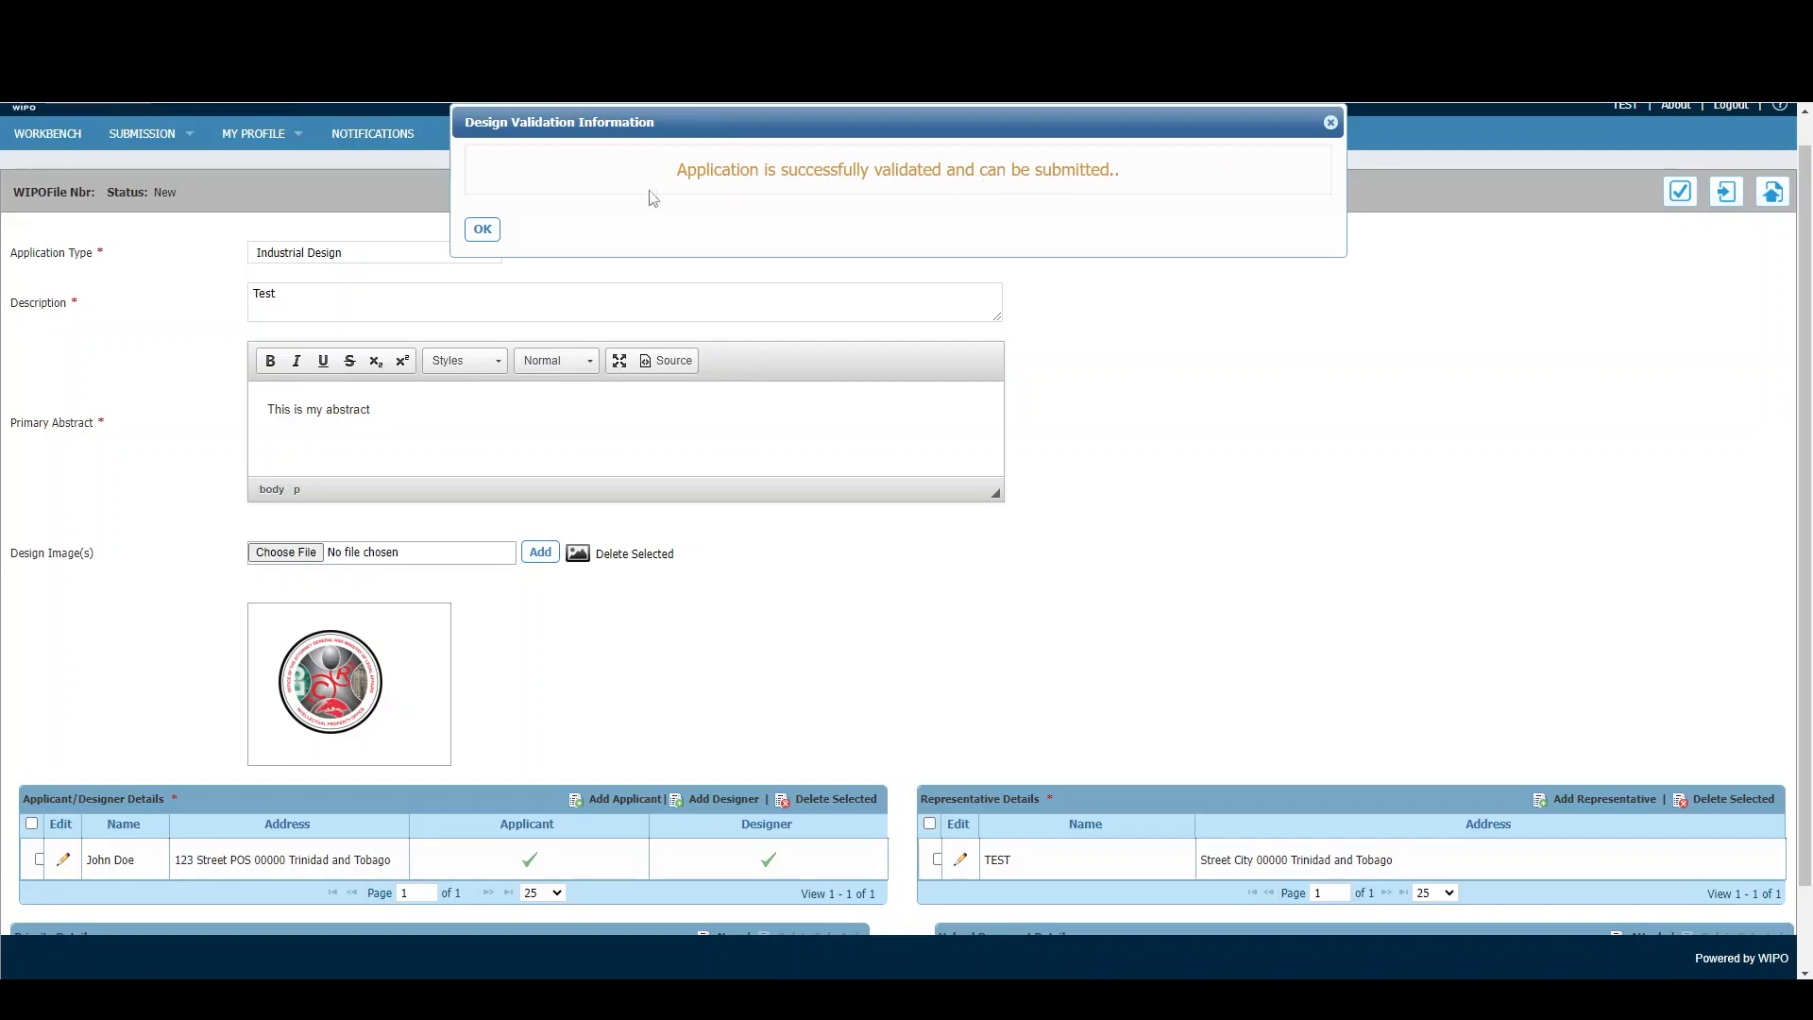
{"action": "left_click", "coordinate": [483, 230]}
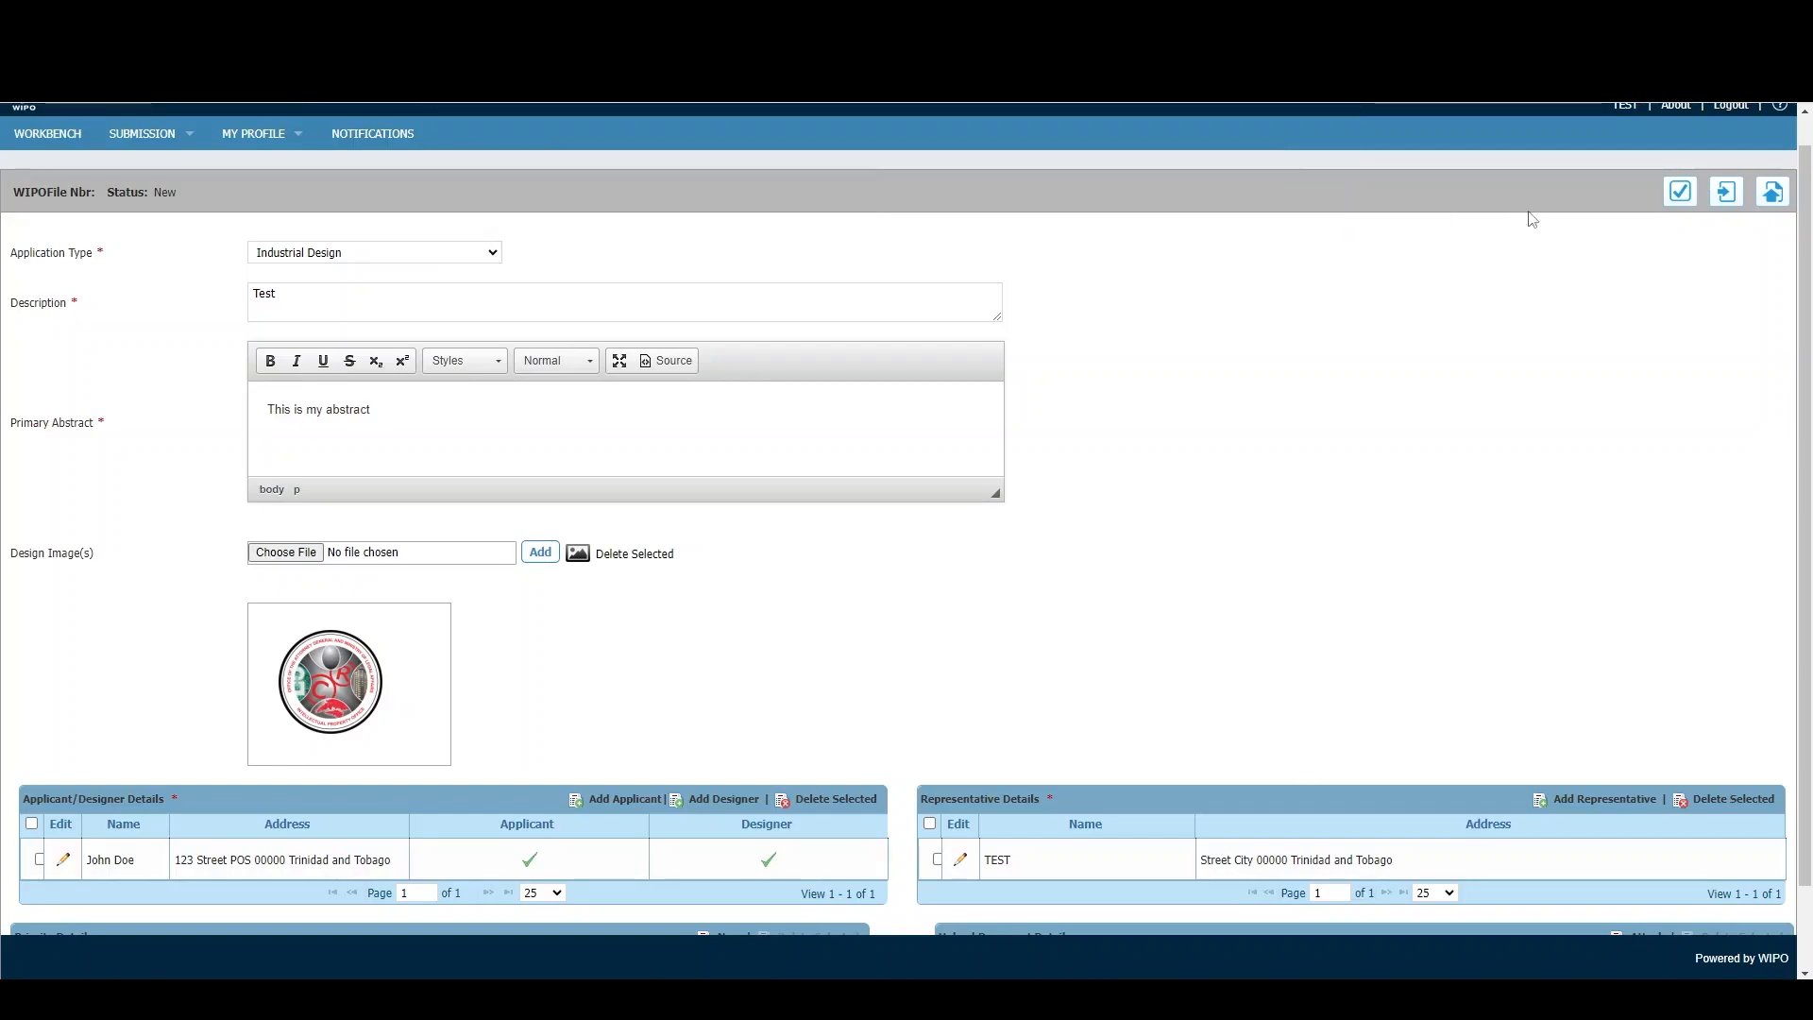
- Save the application as a draft and return to the Workbench list
{"action": "left_click", "coordinate": [1736, 203]}
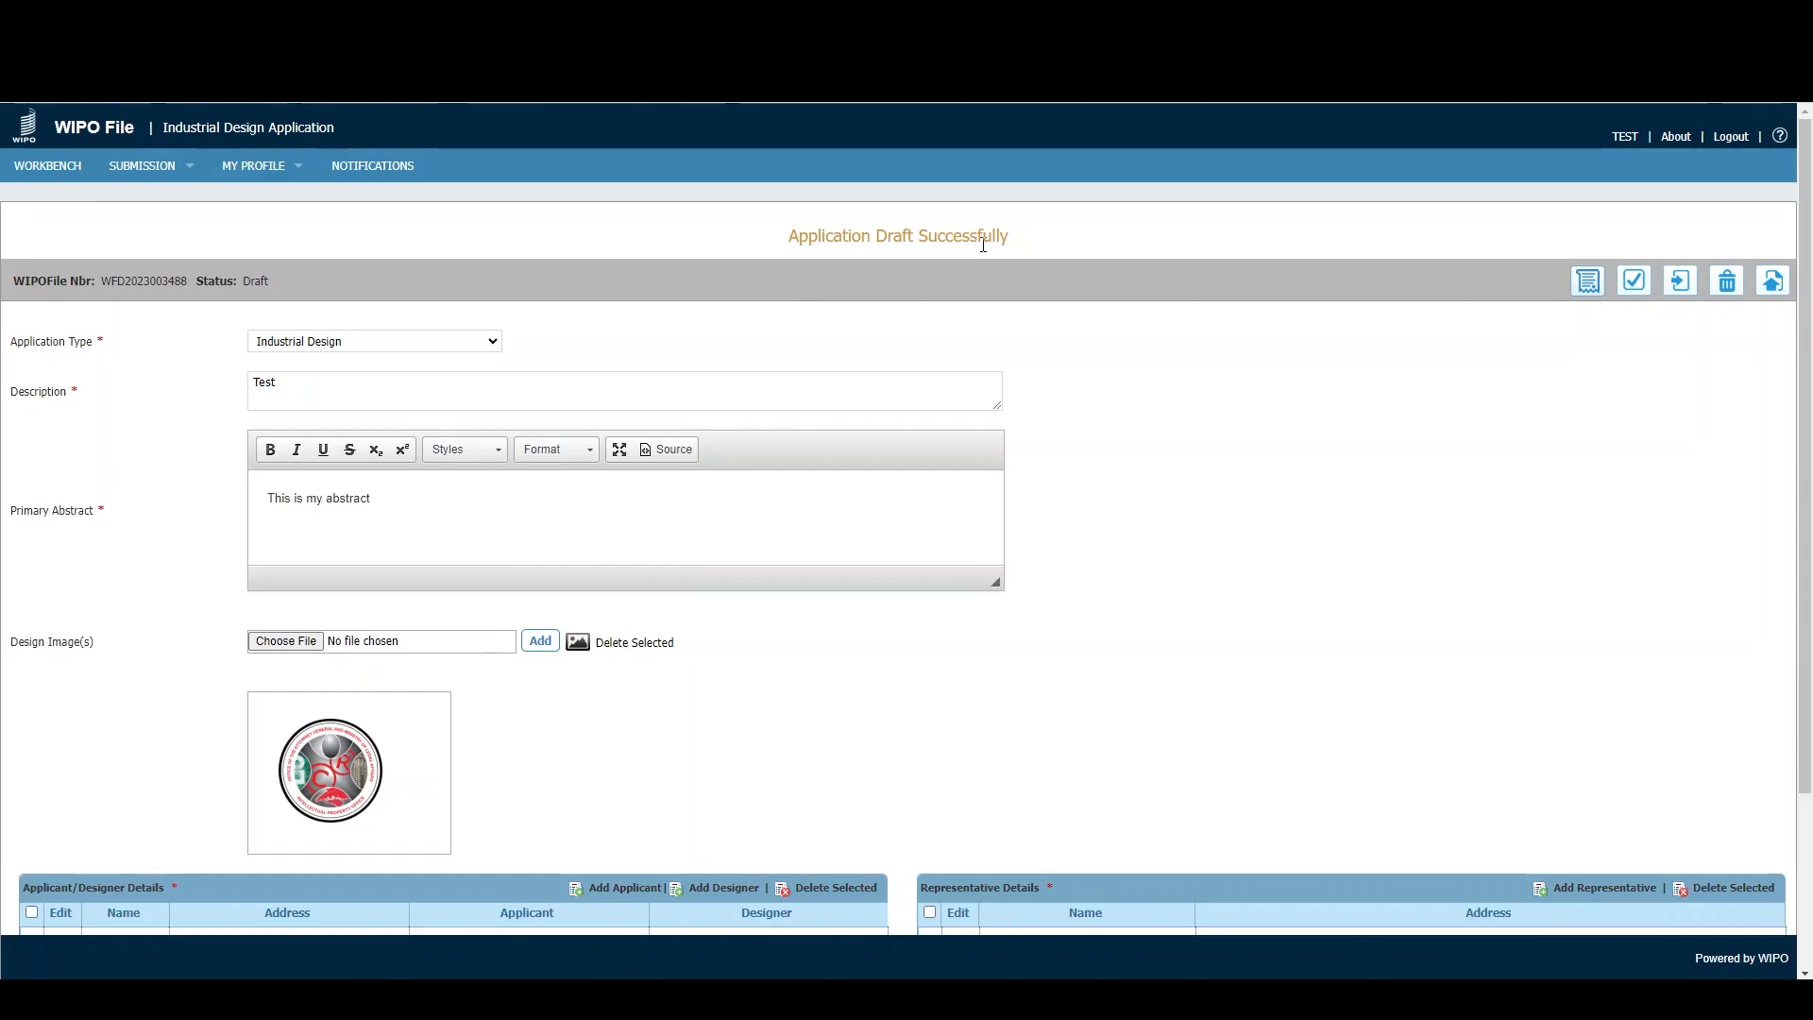
{"action": "left_click", "coordinate": [33, 165]}
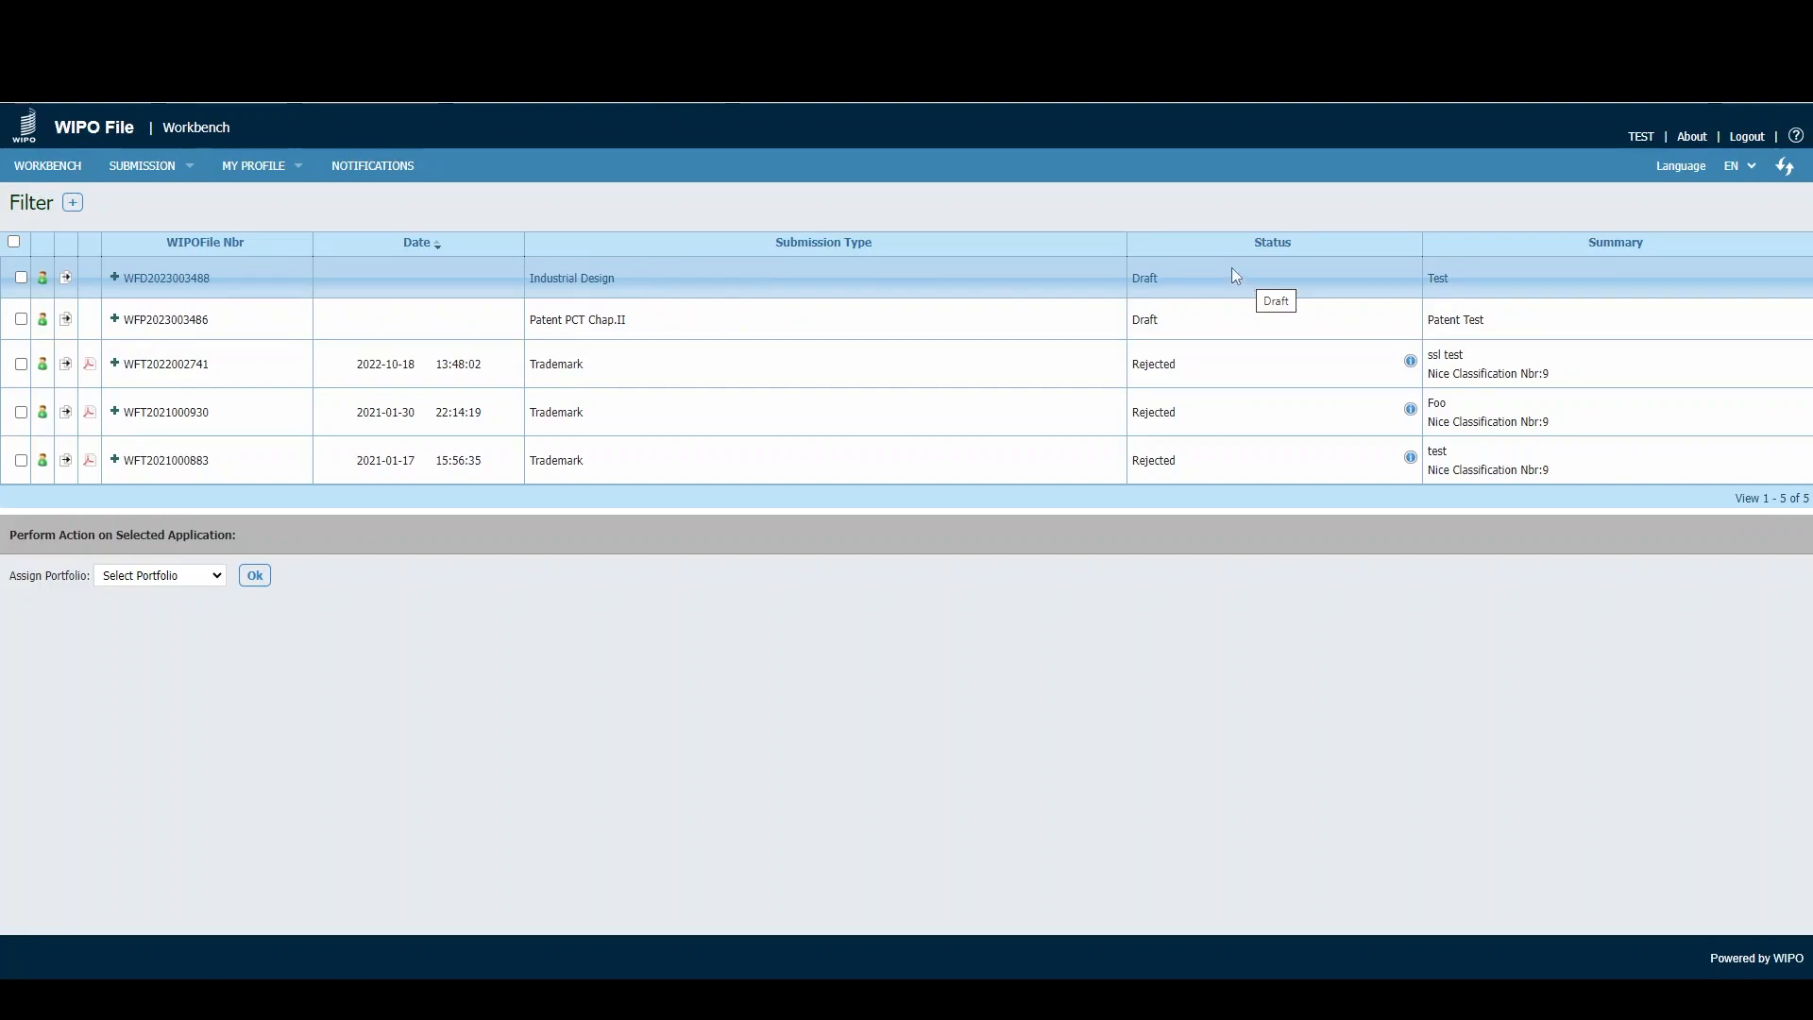
- Reopen the Industrial Design draft from the Workbench and submit it
{"action": "left_click", "coordinate": [166, 277]}
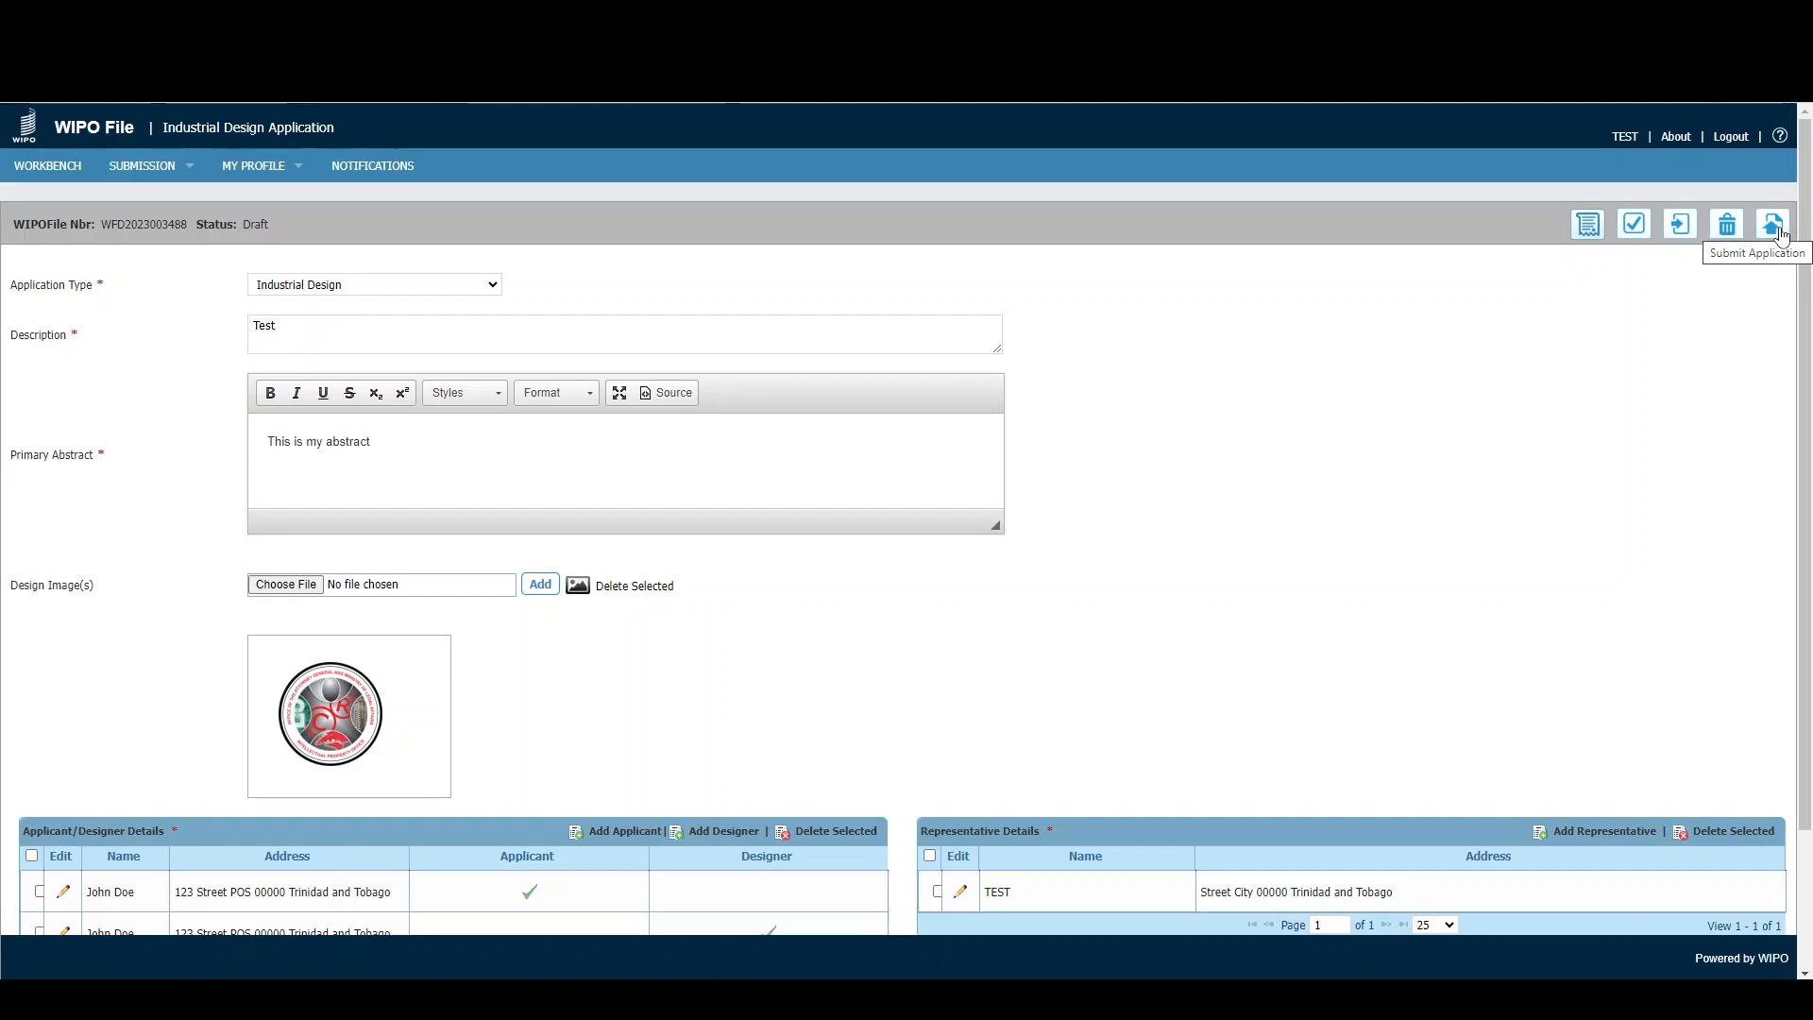
{"action": "left_click", "coordinate": [1774, 226]}
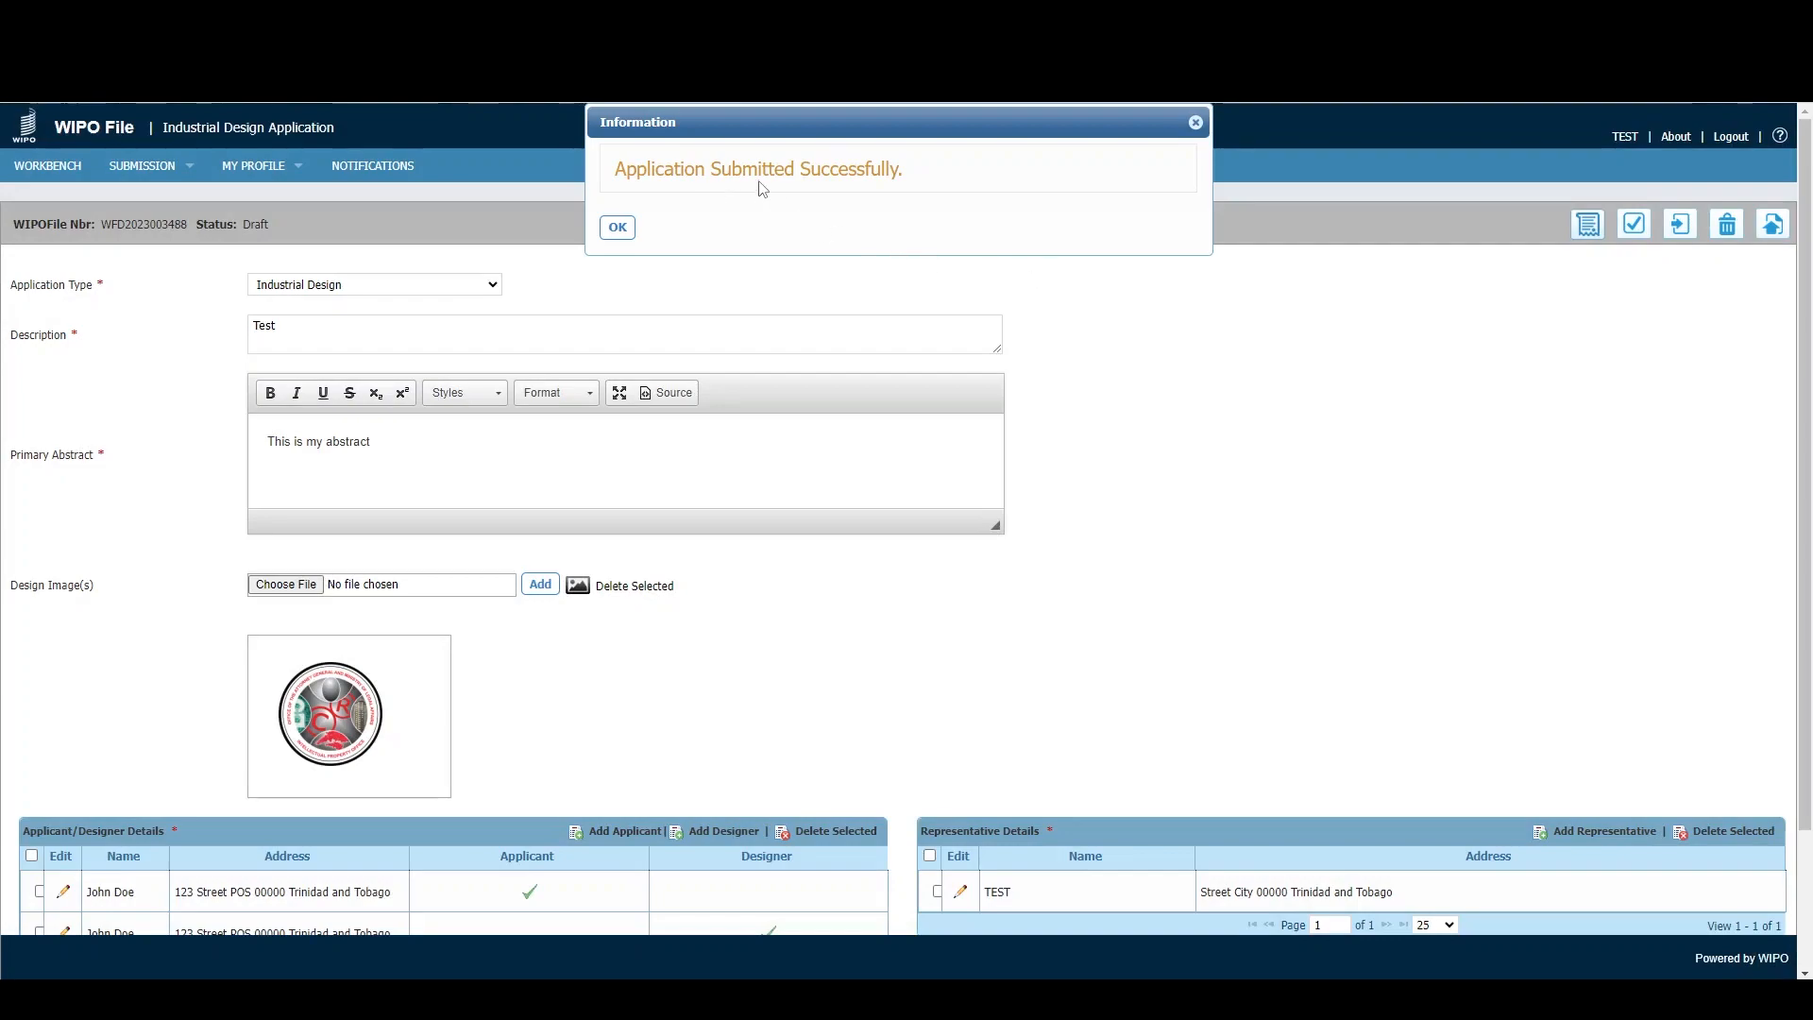
{"action": "left_click", "coordinate": [618, 227]}
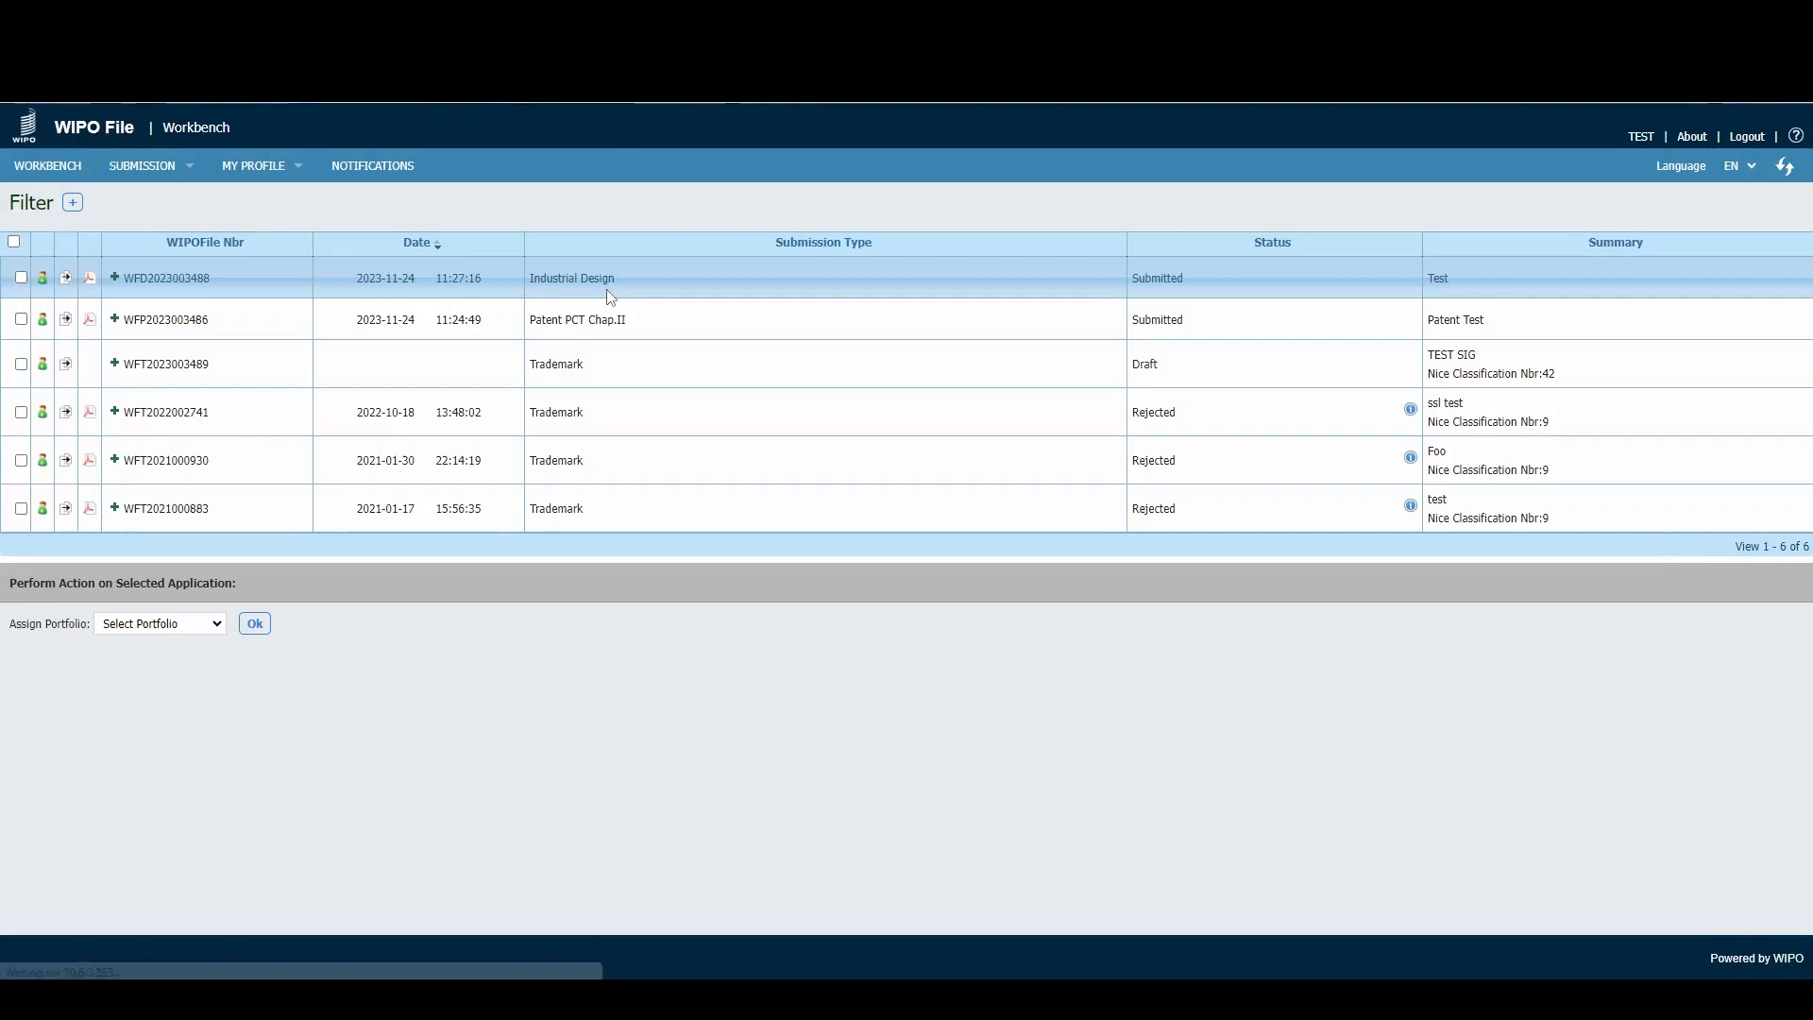